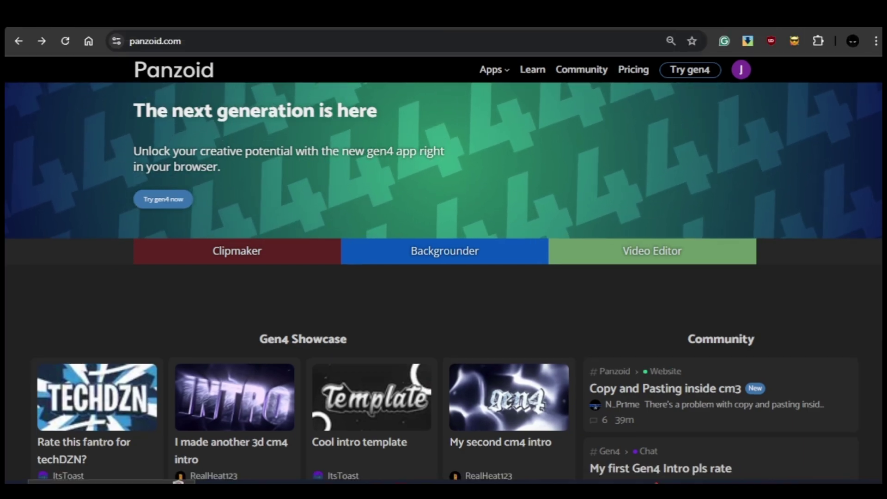
- Open Clipmaker 2 from the Gen2 links in the Panzoid site footer
middle_click(867, 284)
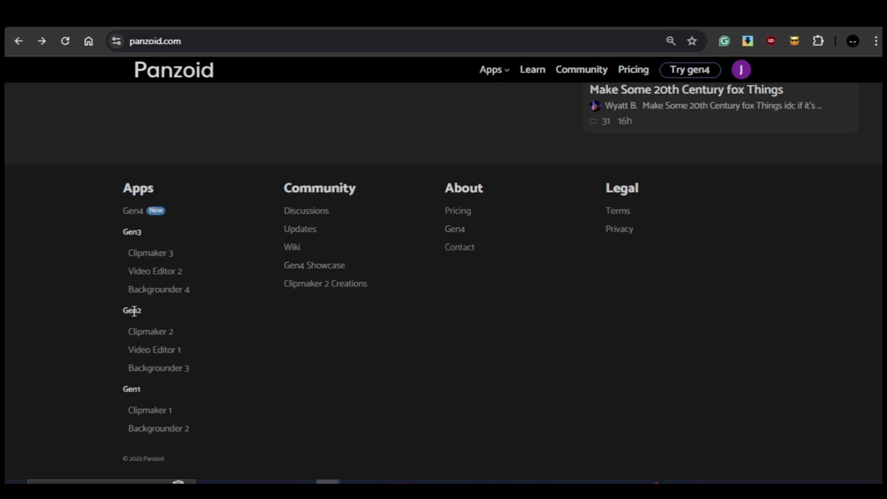
click(151, 331)
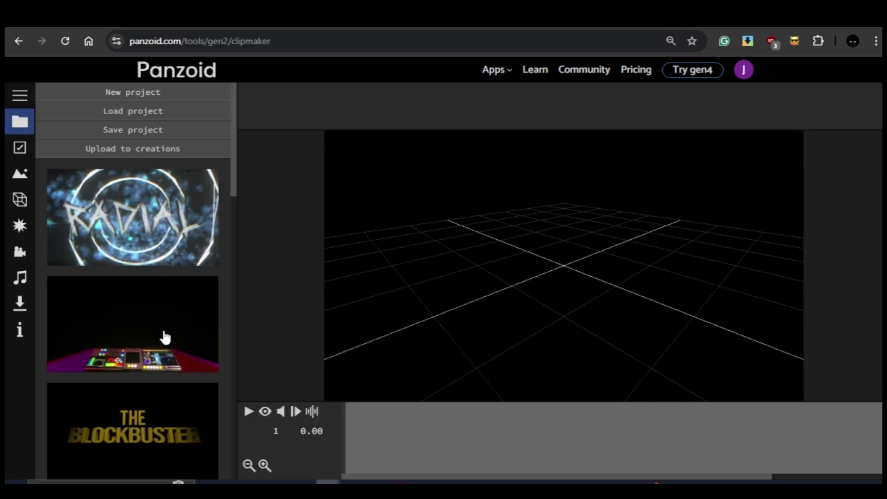
scroll(165, 337, down, 10)
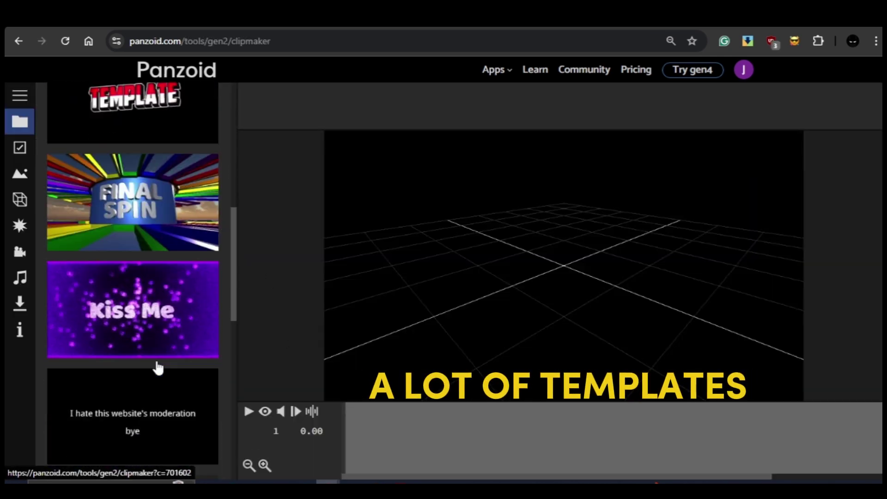
scroll(157, 367, down, 10)
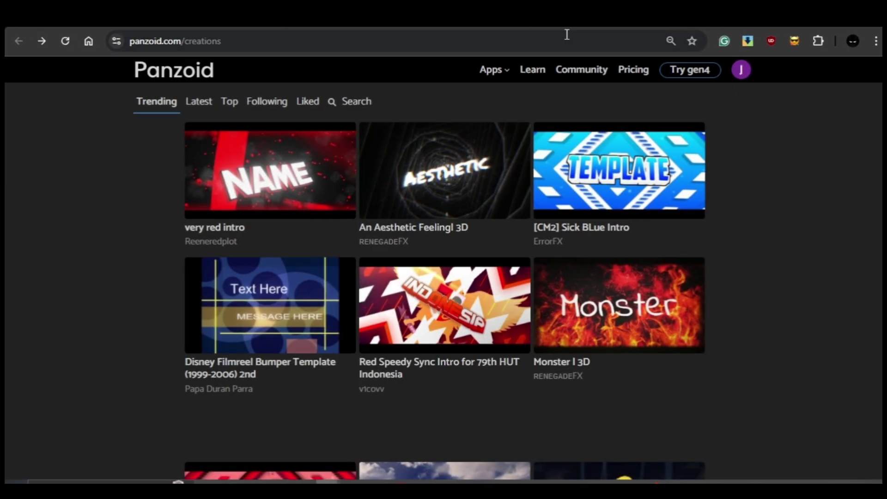
- Orbit the preview around the 3D text to see the grid floor and green backdrop
mouse_move(503, 76)
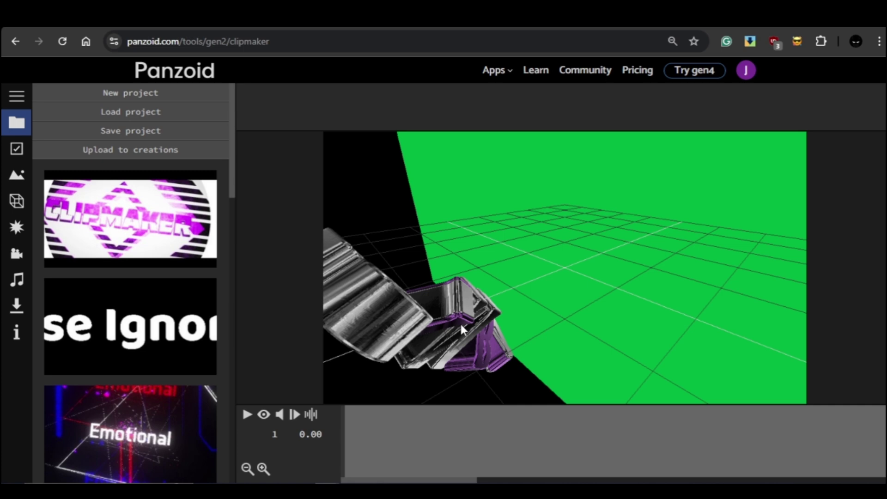
drag(460, 323, 531, 292)
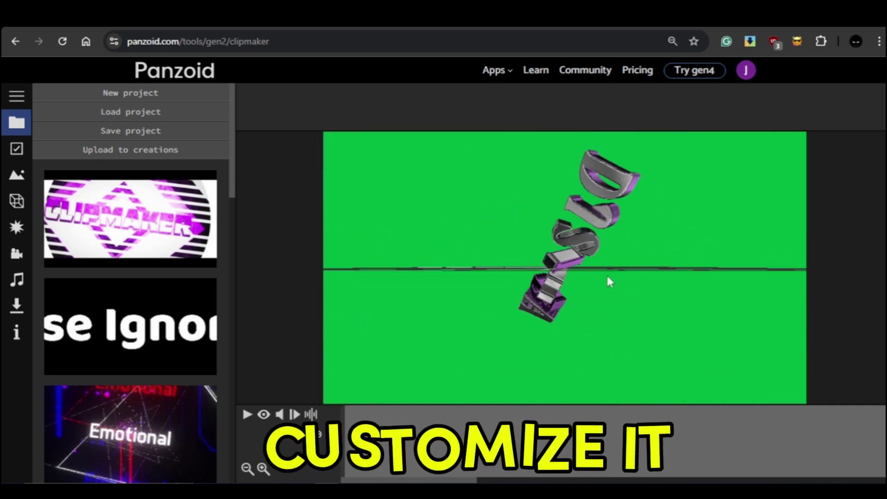
drag(602, 278, 427, 315)
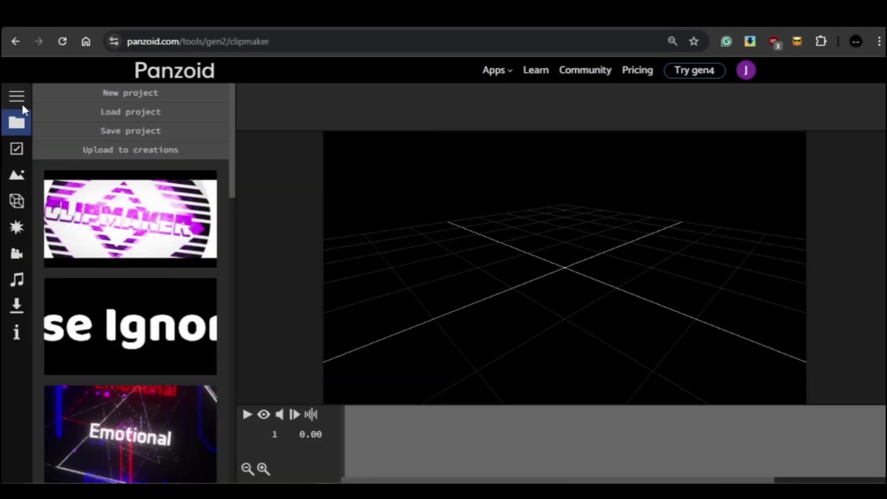
- Load the Young Simba Empire Sample .pz project file from Downloads
click(16, 98)
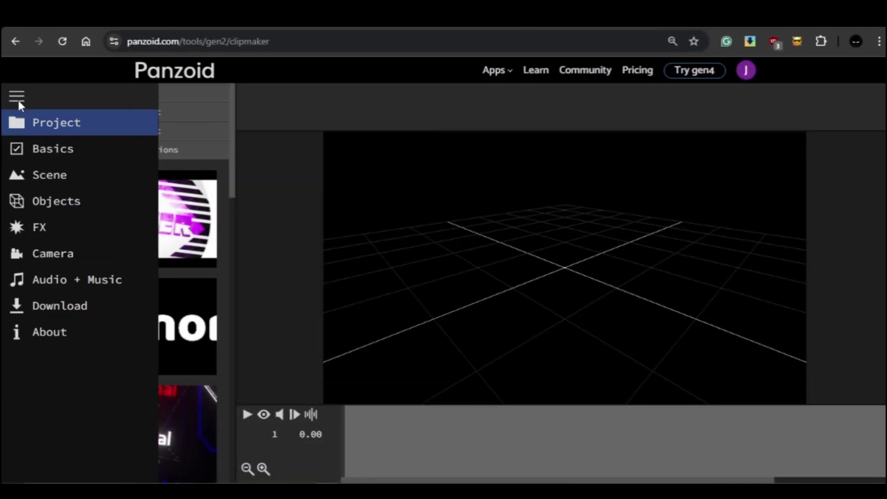
click(75, 128)
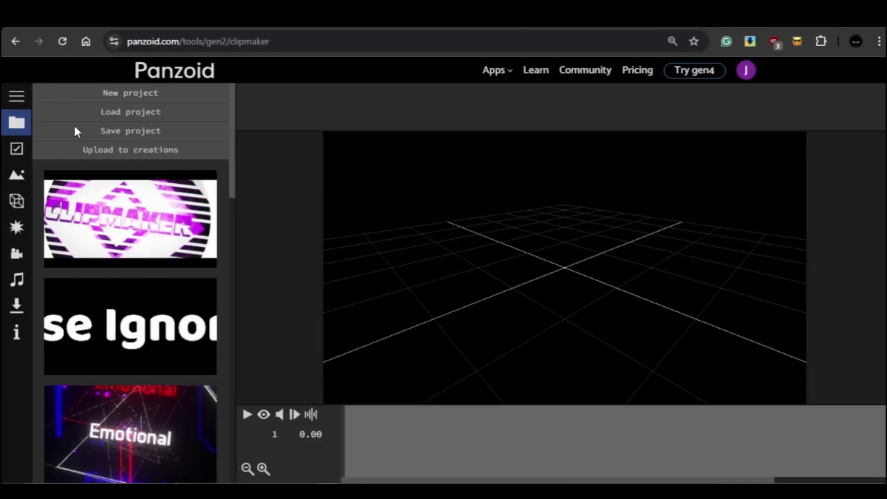
click(154, 118)
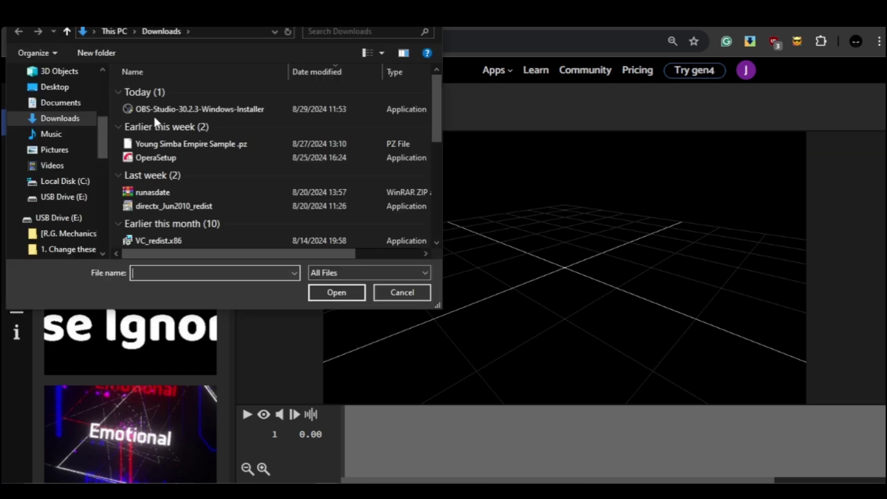
click(234, 144)
click(339, 292)
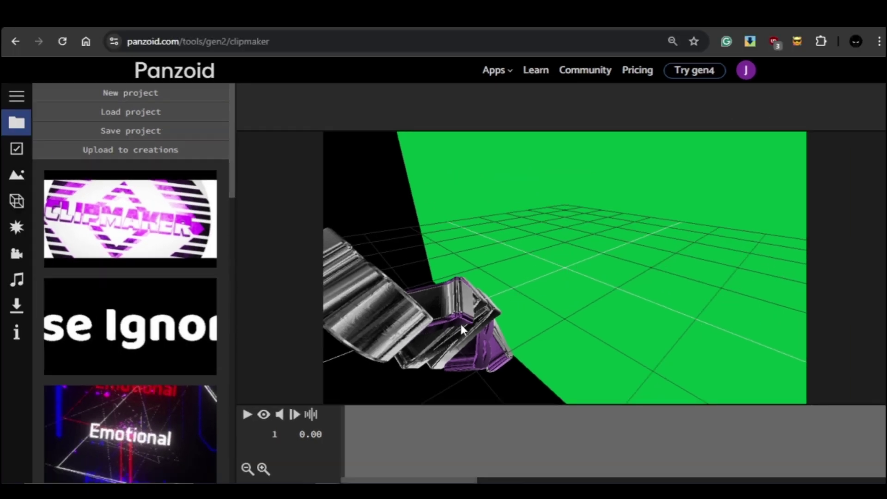
- Orbit to a flat horizon view, enable the rendered preview, and play the DJ name animation
drag(461, 325, 530, 286)
drag(606, 285, 568, 249)
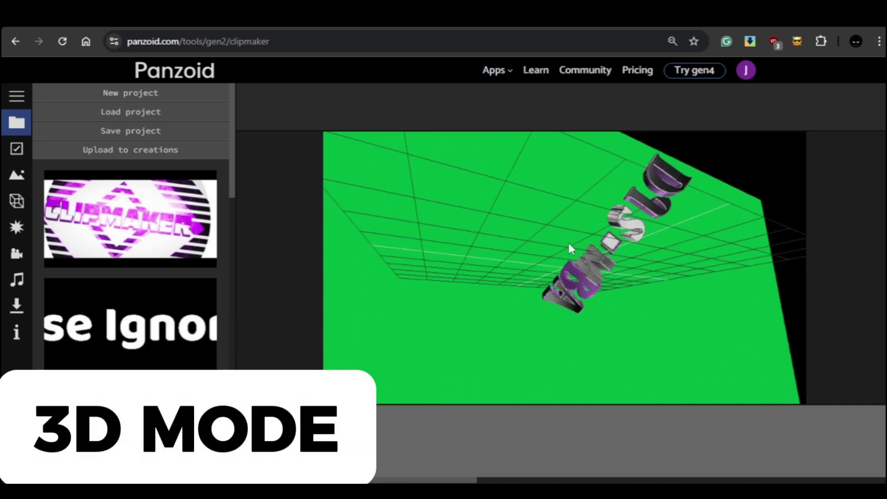
drag(559, 245, 539, 275)
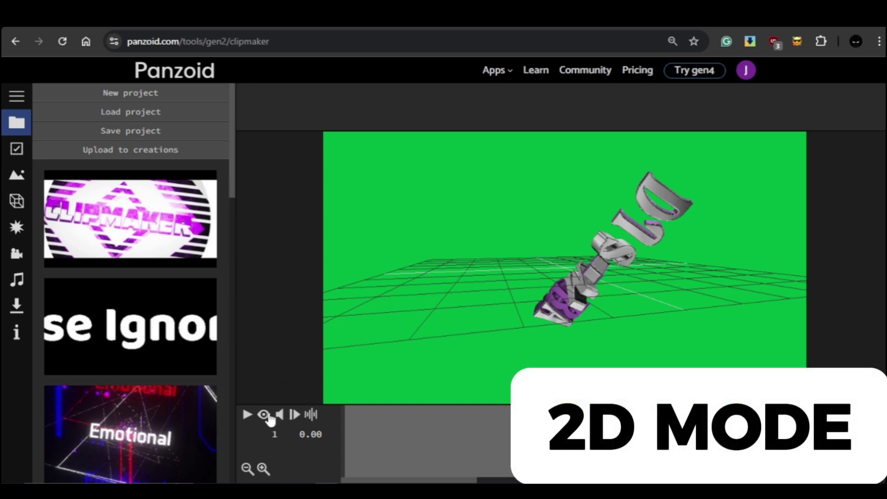
click(264, 415)
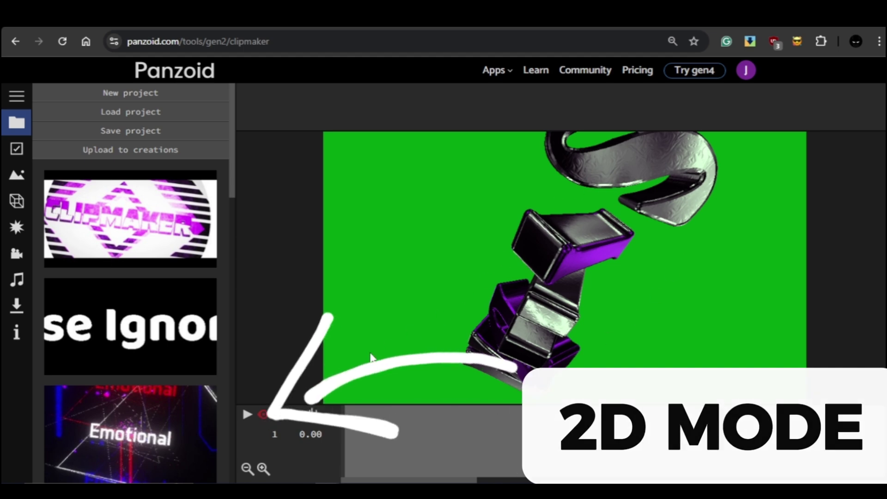
click(248, 414)
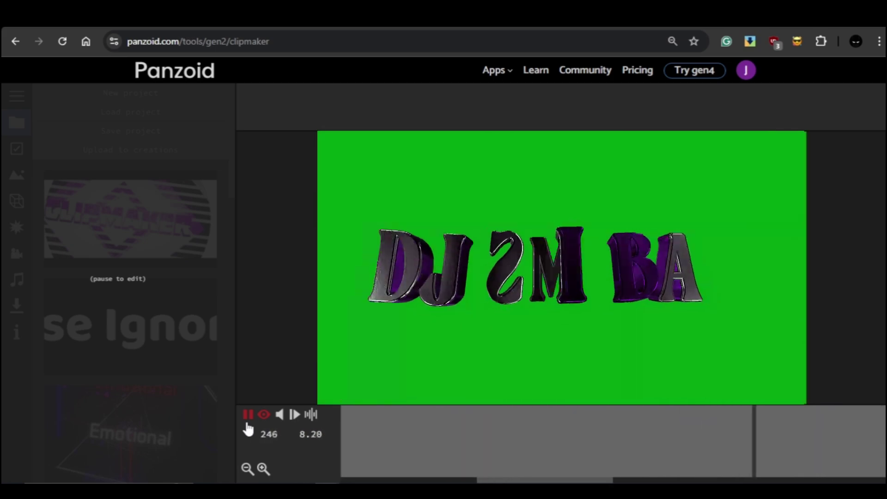
- Pause playback and keep the basic video resolution at 1920x1080
click(247, 421)
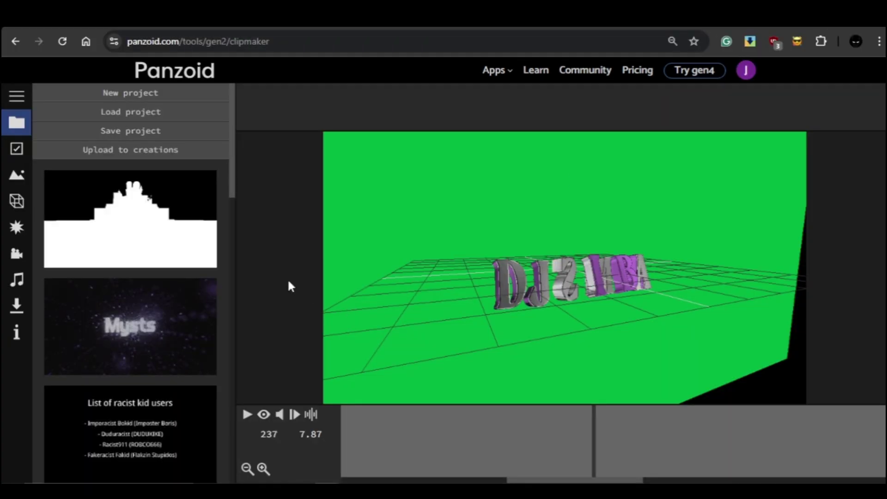
click(17, 96)
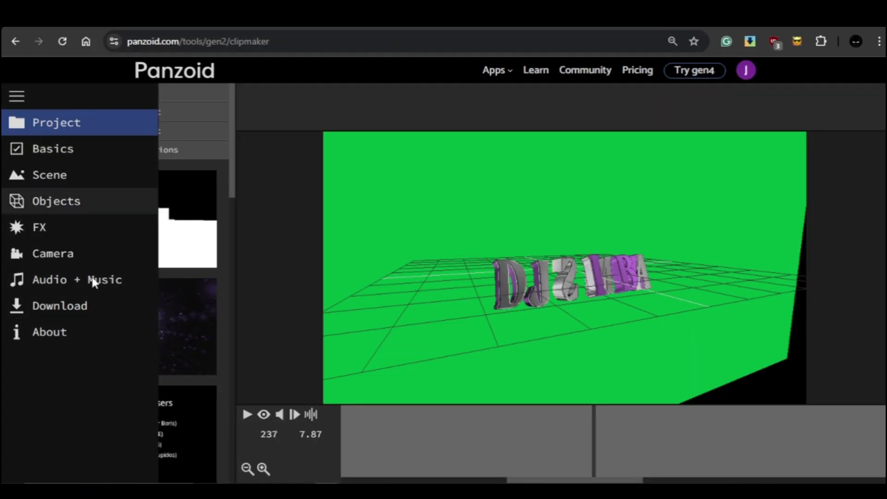
click(70, 151)
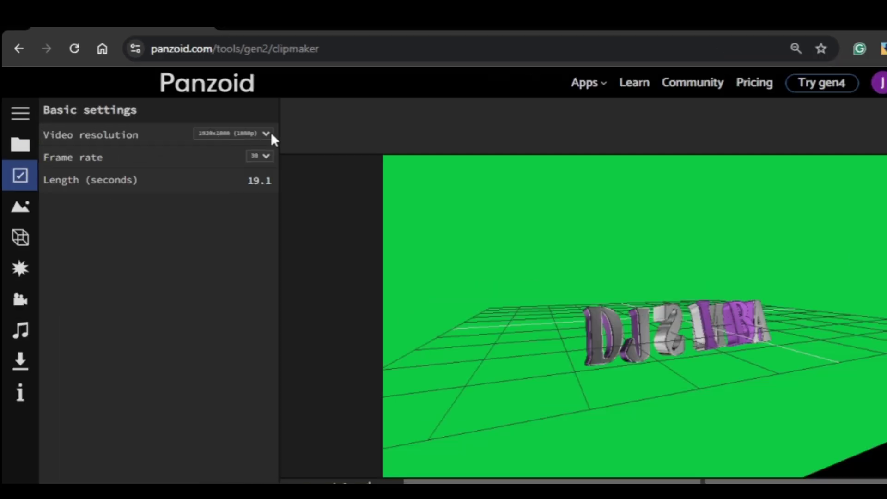
click(267, 134)
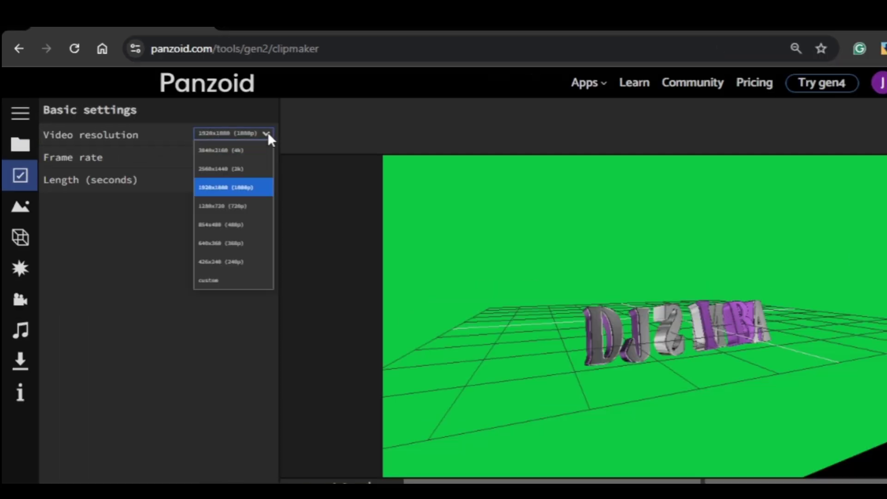
click(267, 133)
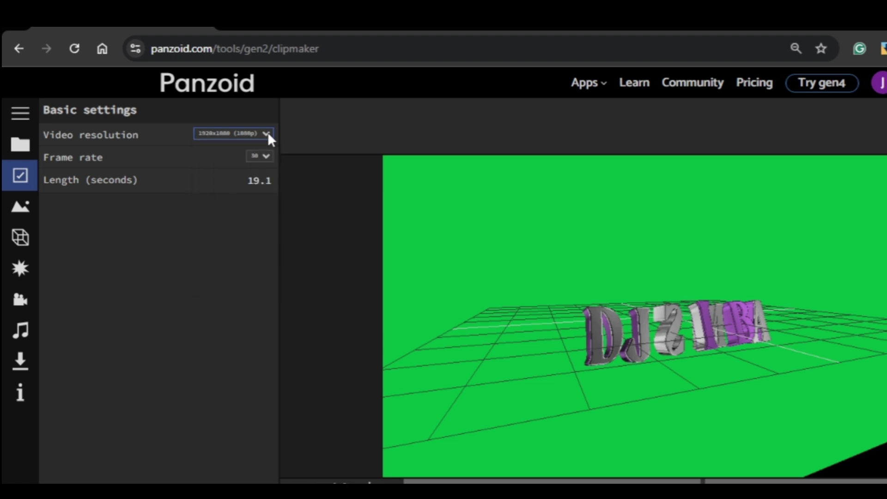
- Try the Blocks scene environment, orbit around it, then drop it
click(16, 97)
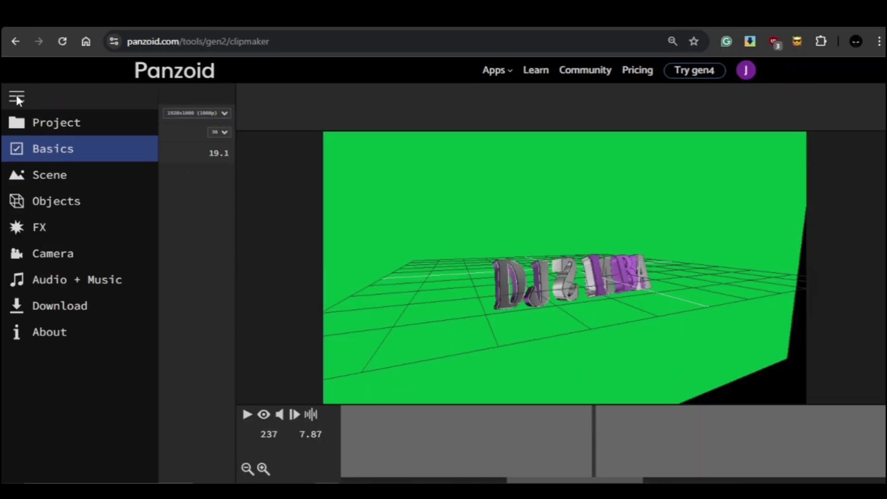
click(54, 173)
click(95, 156)
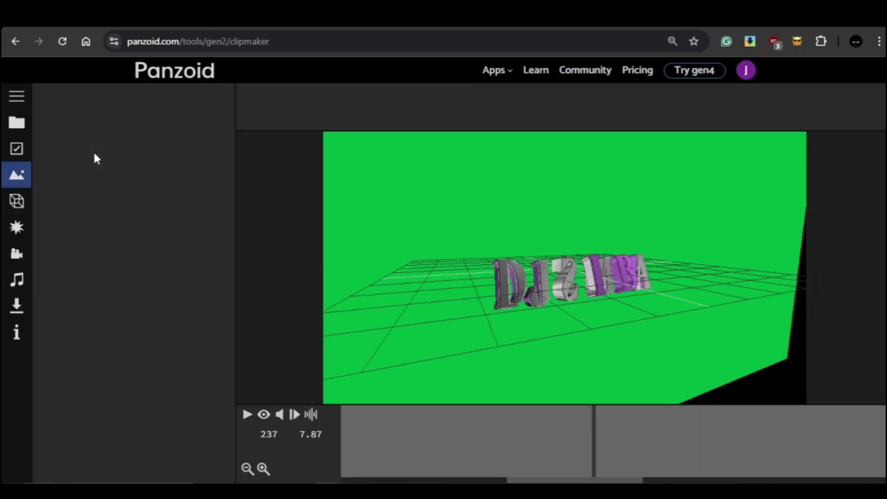
drag(336, 318, 489, 315)
click(134, 93)
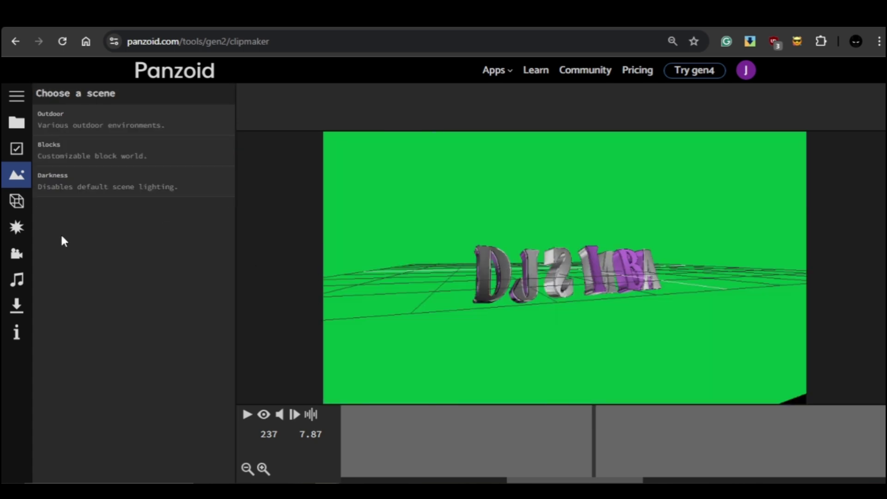
- Open the scene objects and select the DJ, S and I letter text pieces
click(8, 97)
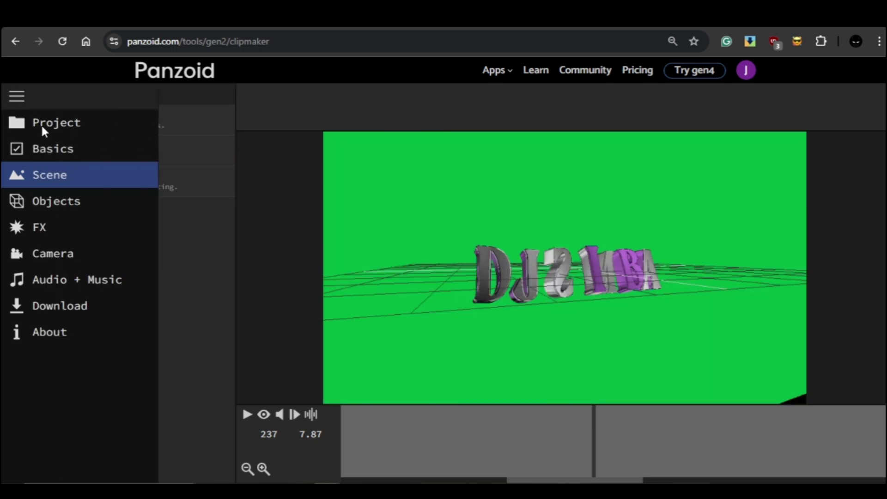
click(94, 210)
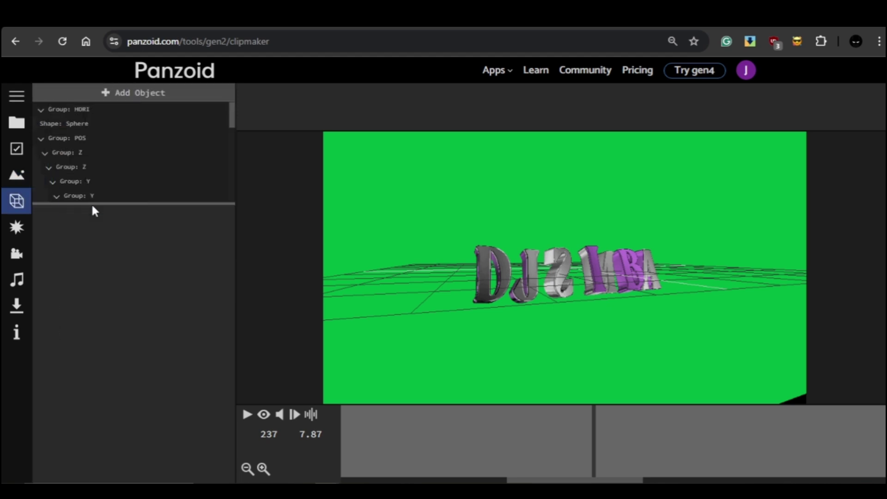
scroll(102, 148, down, 5)
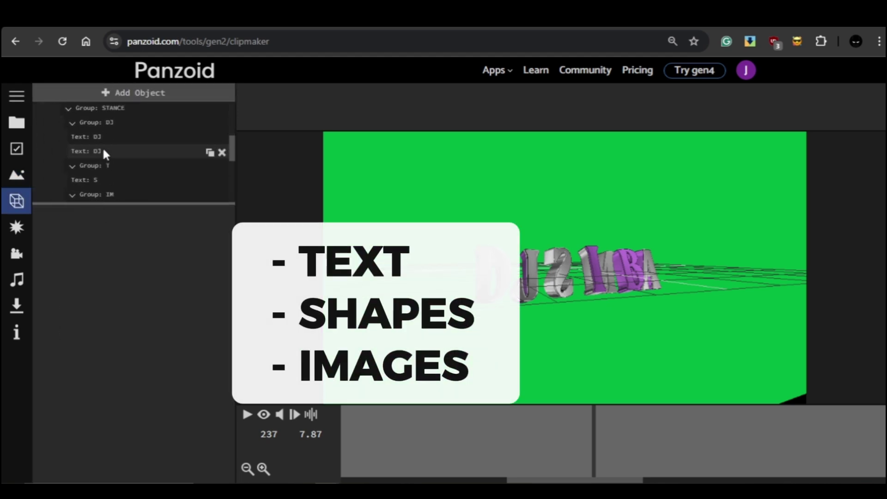
click(103, 137)
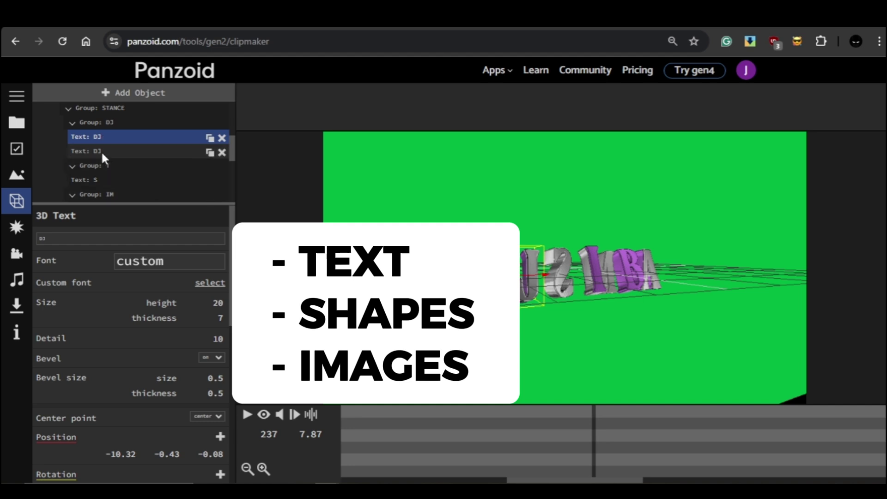
click(101, 179)
scroll(101, 152, down, 3)
click(92, 160)
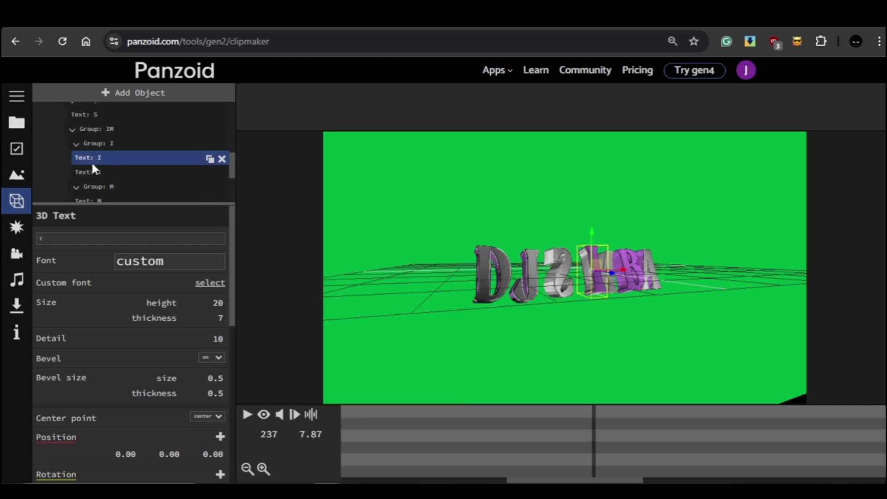
- Look through the available effects in FX without adding one
click(17, 97)
click(17, 227)
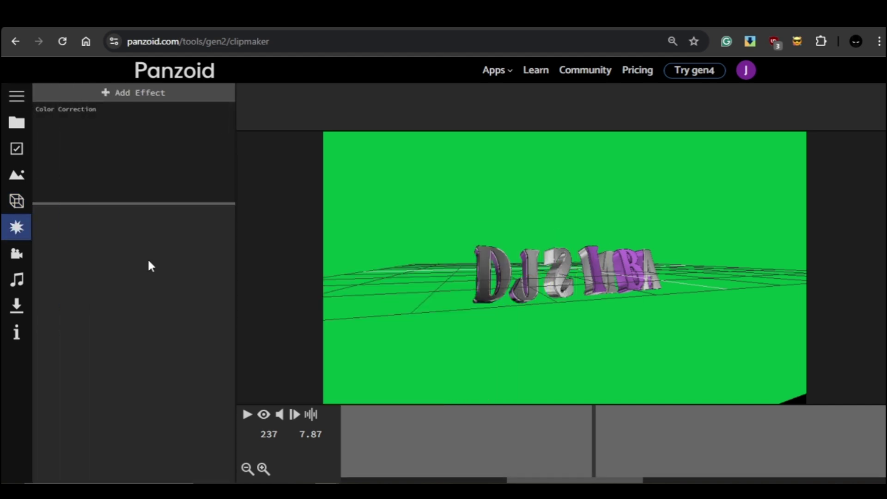
click(102, 92)
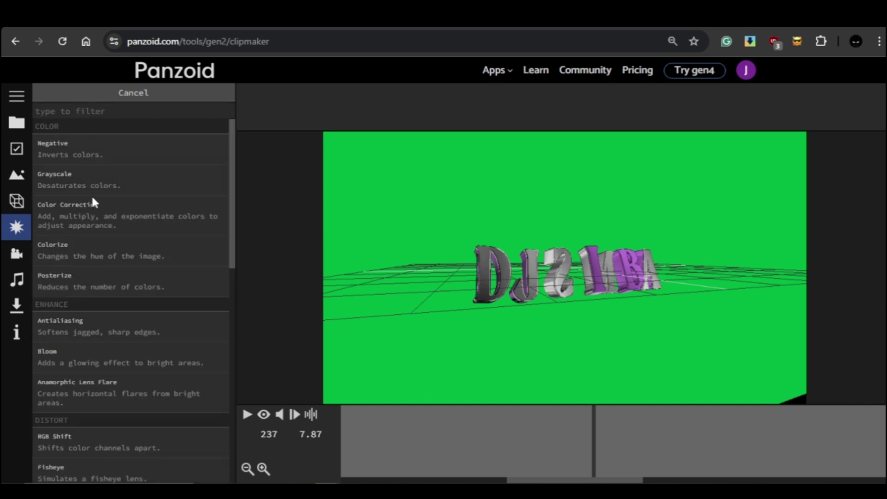
click(122, 96)
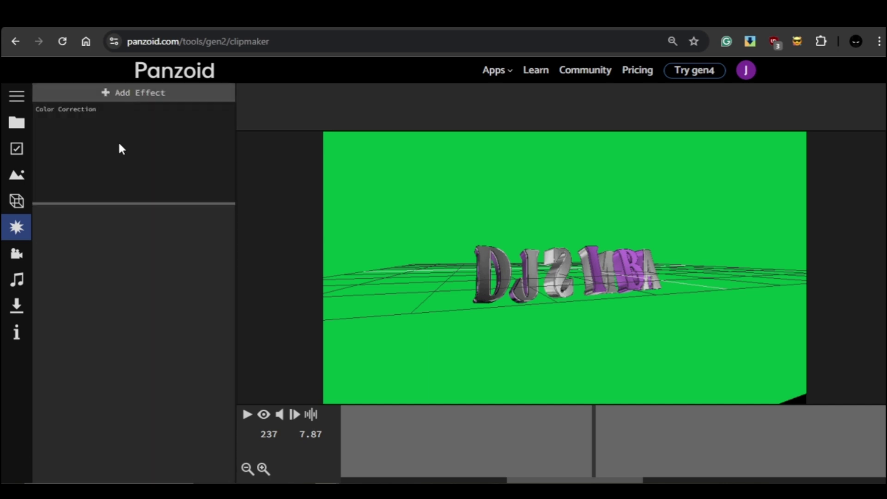
- Open the camera animation settings and orbit to view the text from the side
click(27, 92)
click(24, 256)
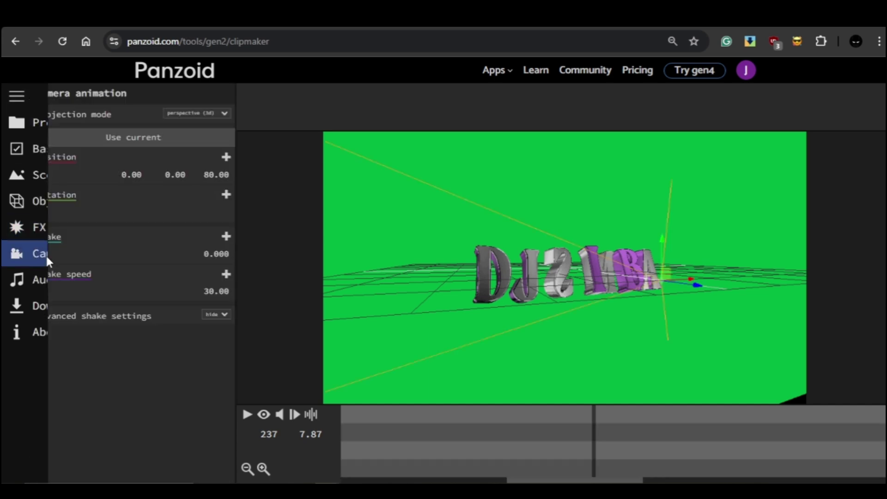
drag(540, 359, 68, 123)
- Check the audio track settings, then view Download with balanced mode and .mkv (vp8/opus)
click(7, 95)
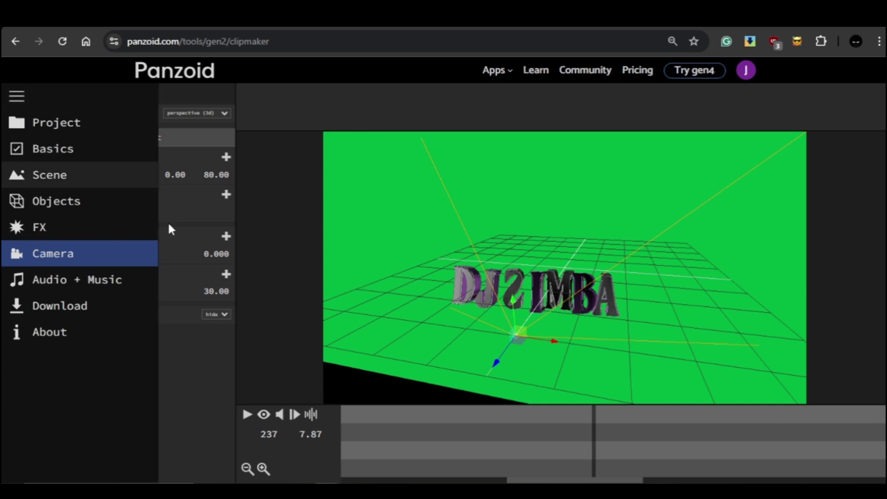
click(54, 282)
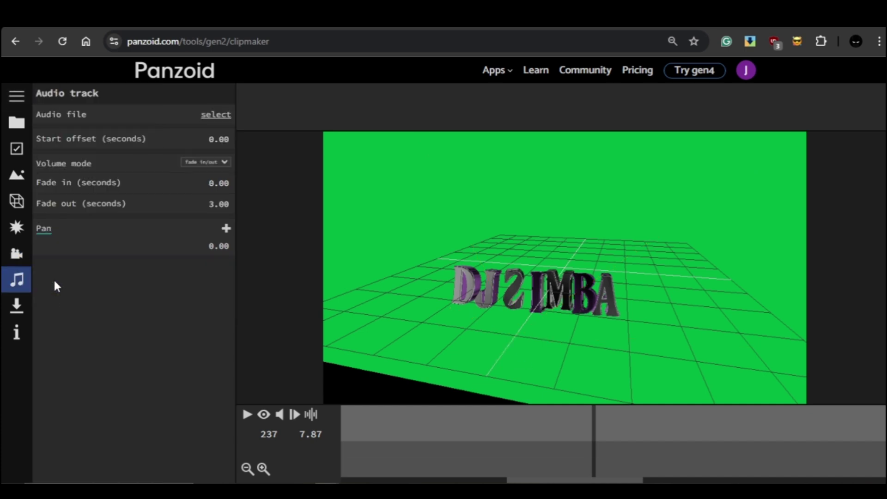
click(19, 98)
click(59, 306)
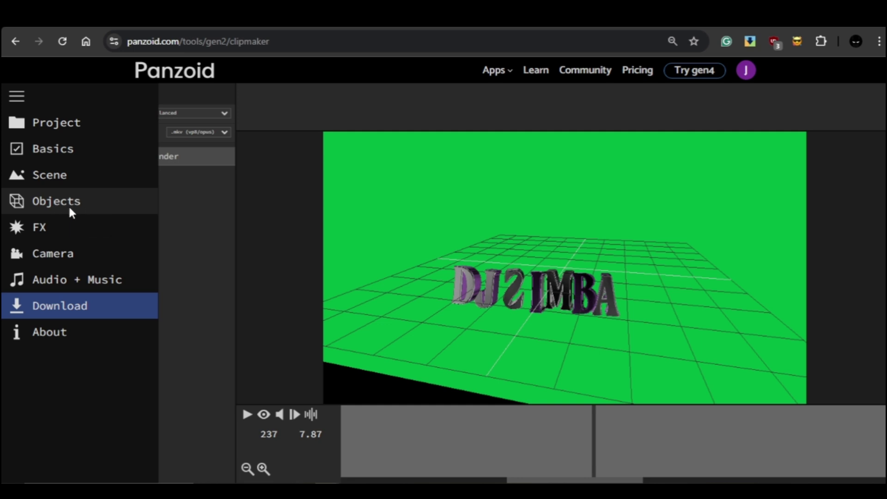
- Reopen Objects, enlarge the object tree, and expand Group: STANCE and Group: DJ
click(69, 209)
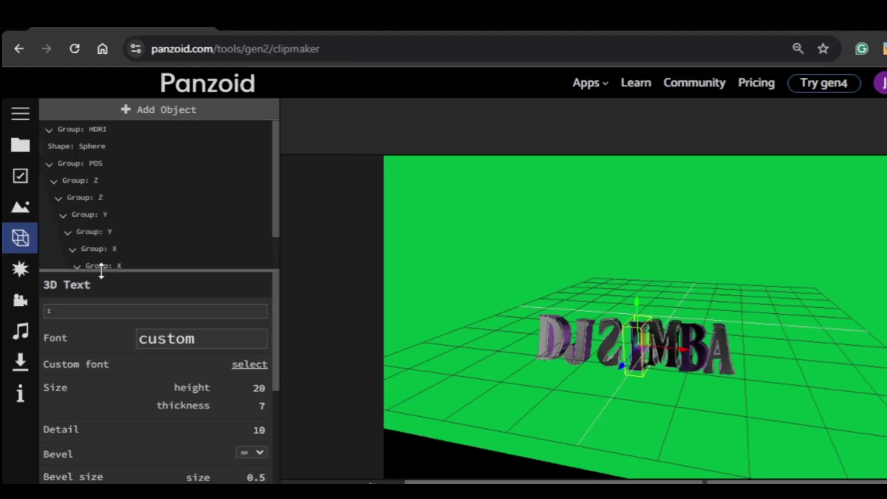
drag(104, 271, 125, 423)
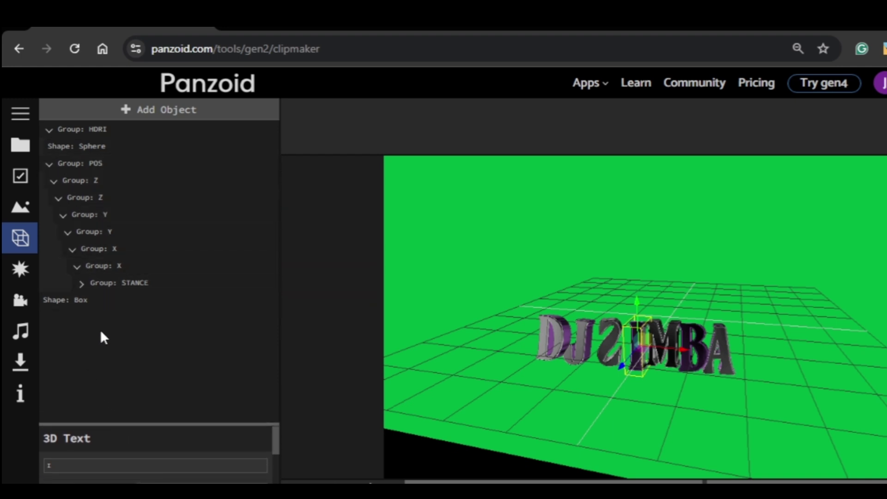
click(83, 284)
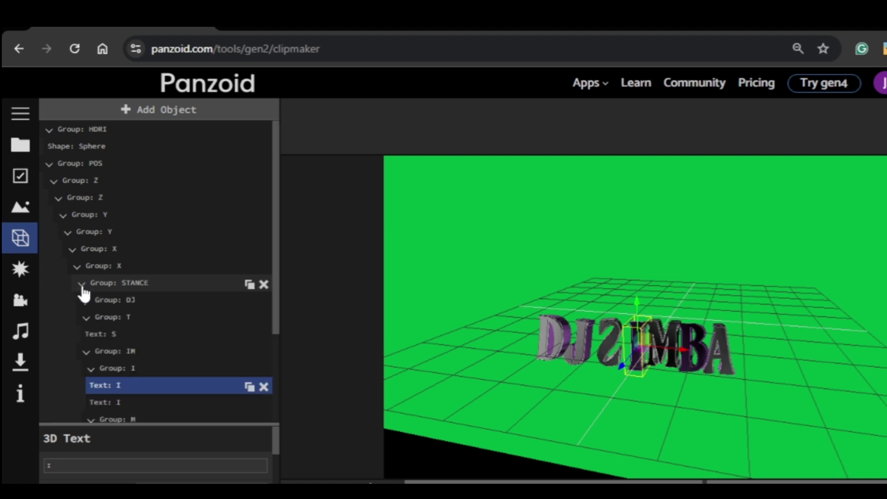
click(86, 302)
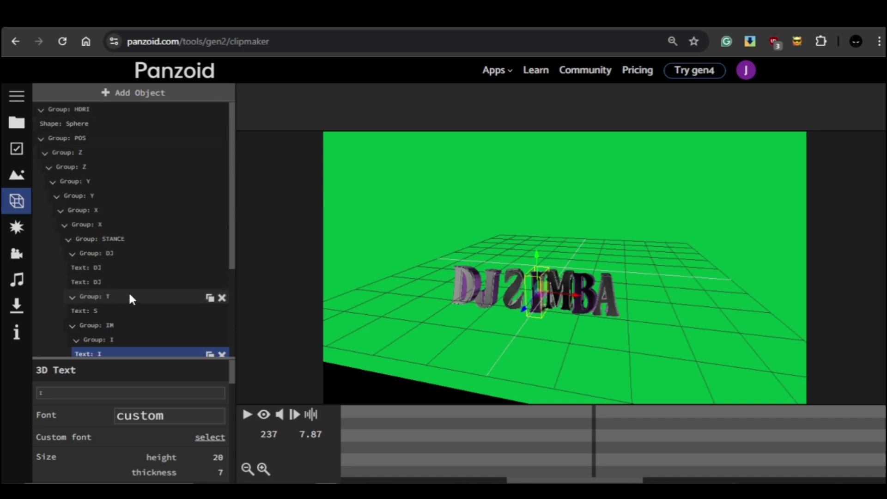
scroll(139, 289, down, 3)
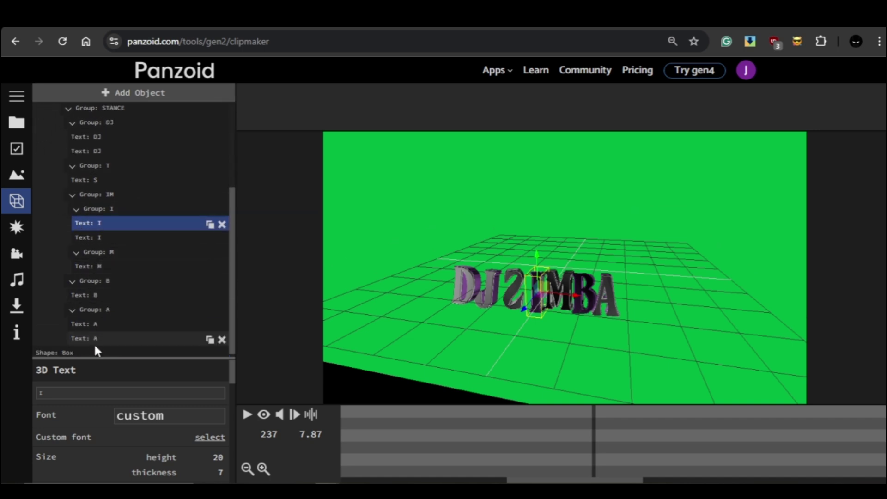
scroll(161, 292, up, 3)
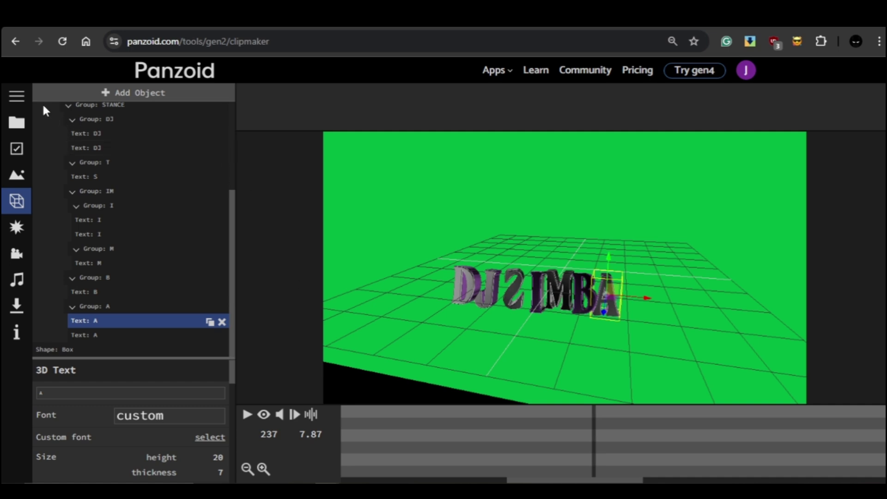
- Use Project > Save project to generate a downloadable save file
click(17, 96)
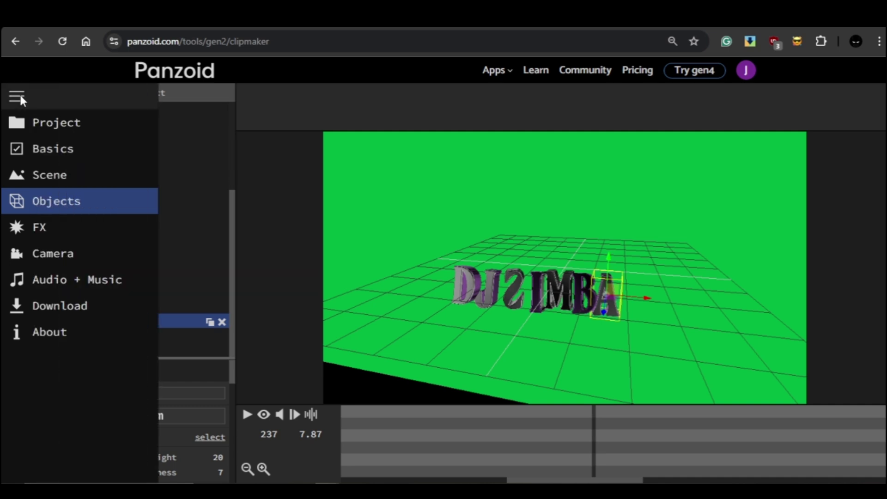
click(43, 126)
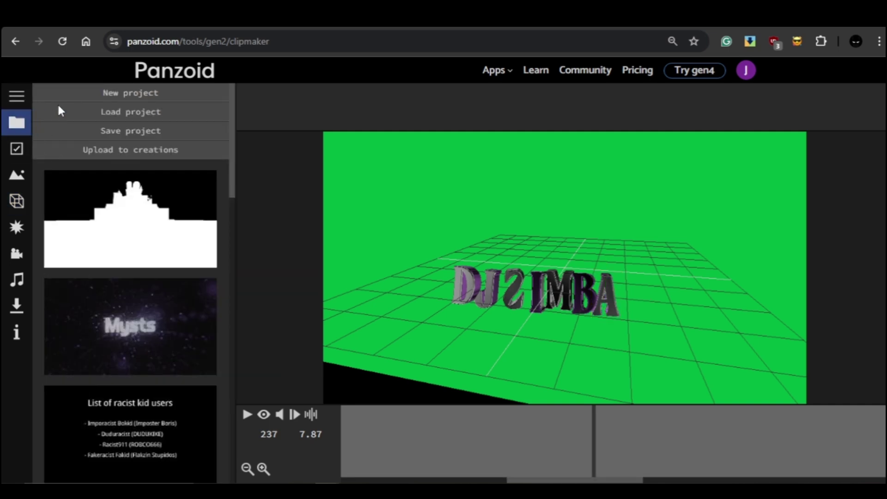
click(110, 132)
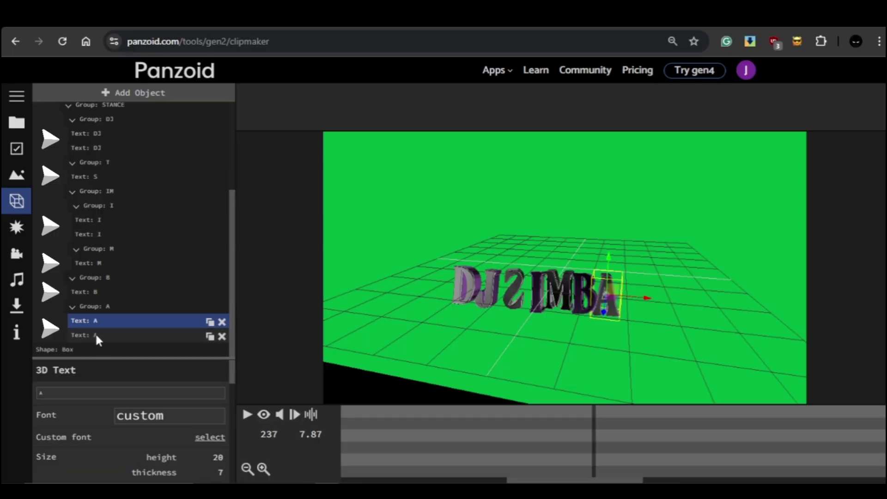
- Click through the B, M, I, S and DJ letter pieces in the object tree to inspect them
click(87, 293)
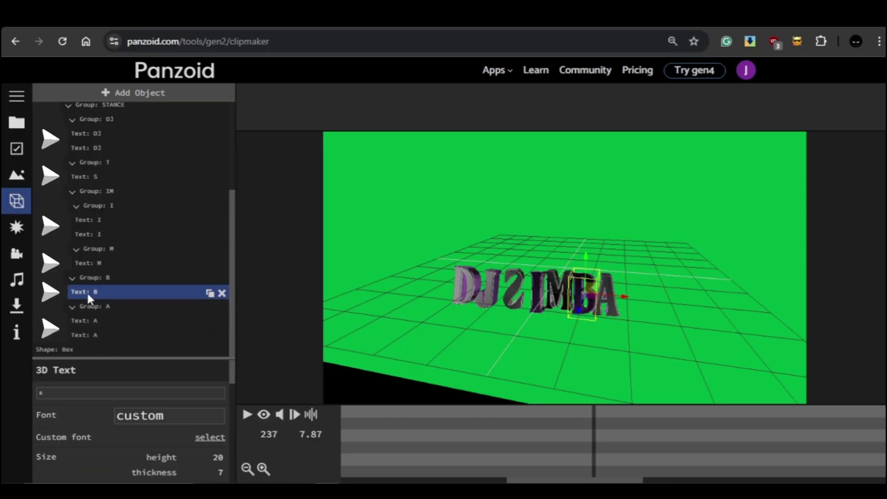
click(90, 262)
click(92, 235)
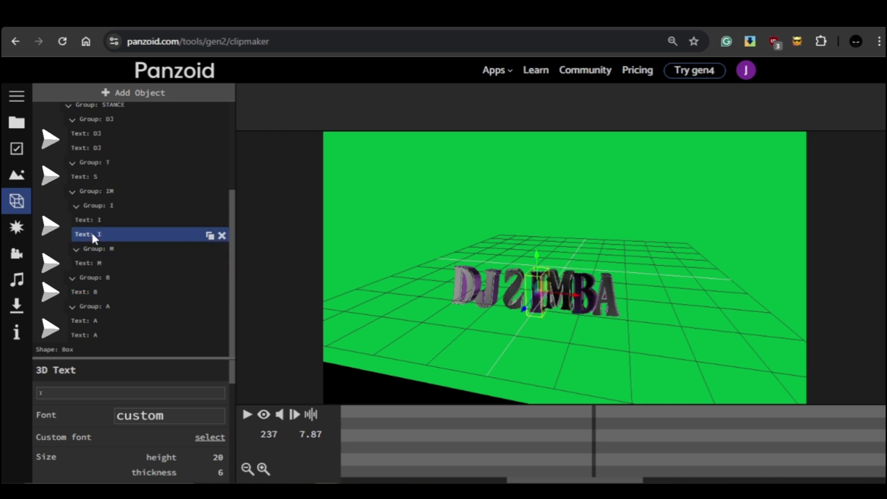
click(94, 219)
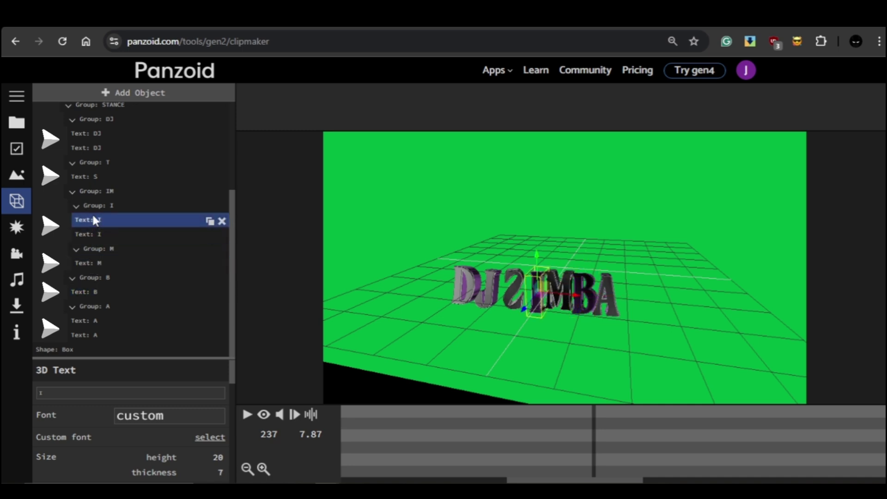
click(91, 177)
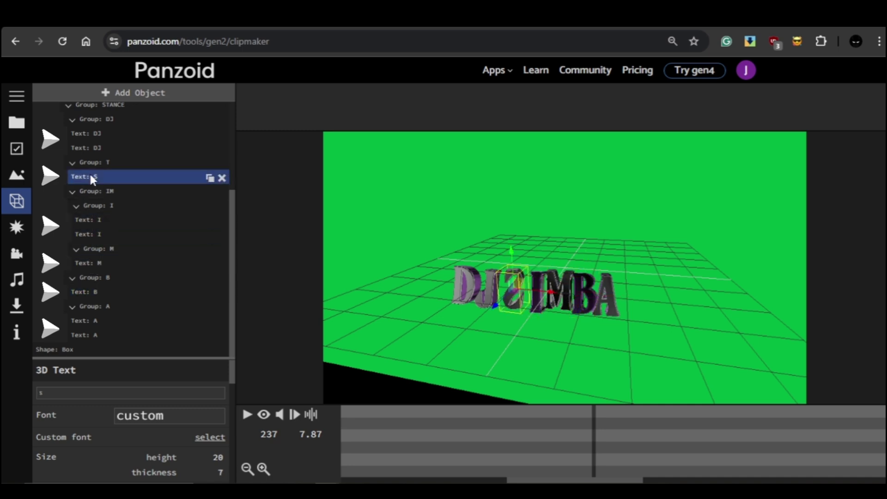
click(89, 148)
click(89, 133)
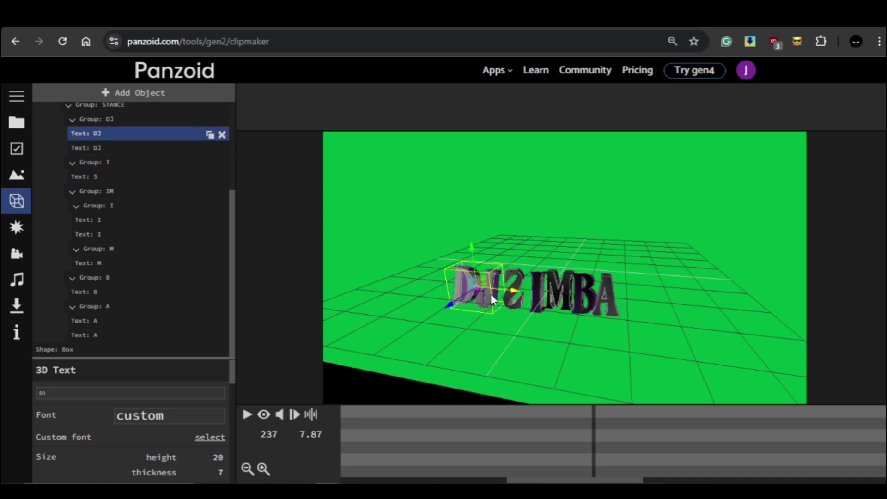
click(96, 225)
click(100, 234)
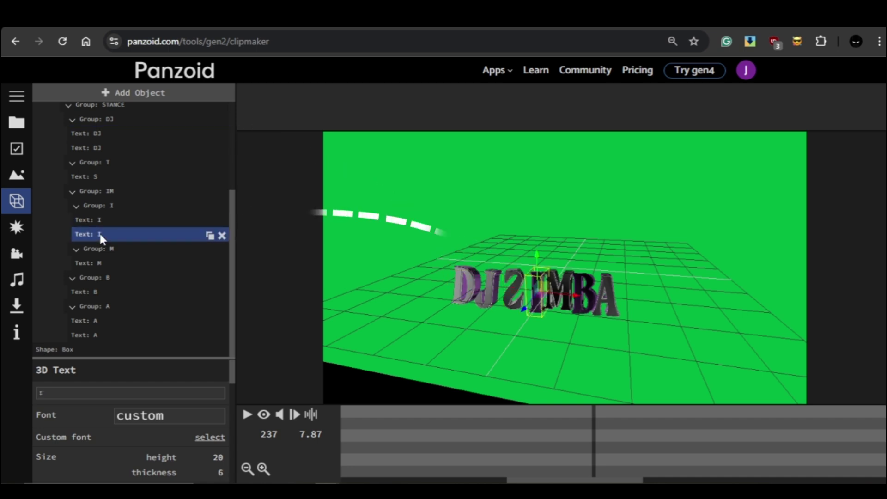
scroll(96, 262, up, 3)
click(113, 266)
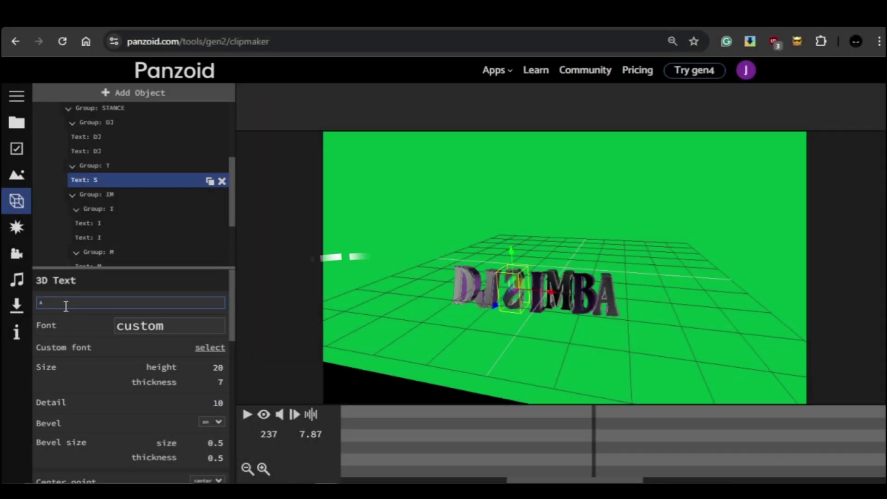
- Commit the S-to-A change and retype both I letter pieces as R
click(498, 300)
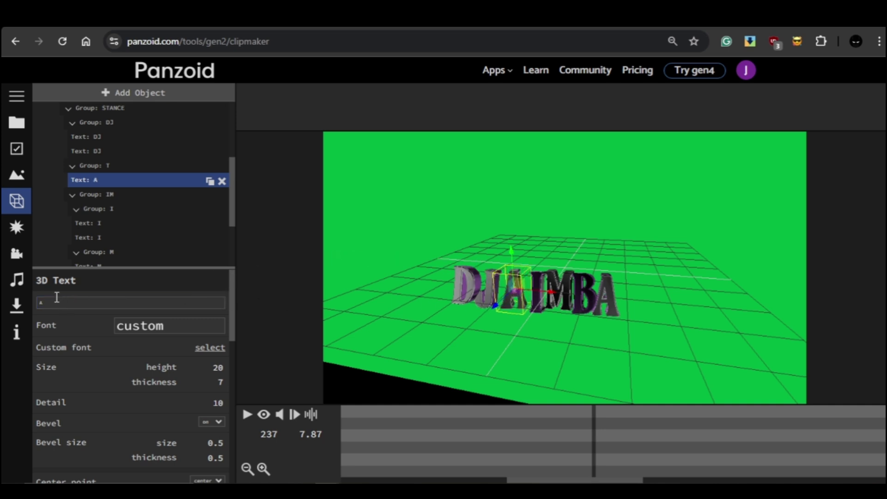
click(102, 223)
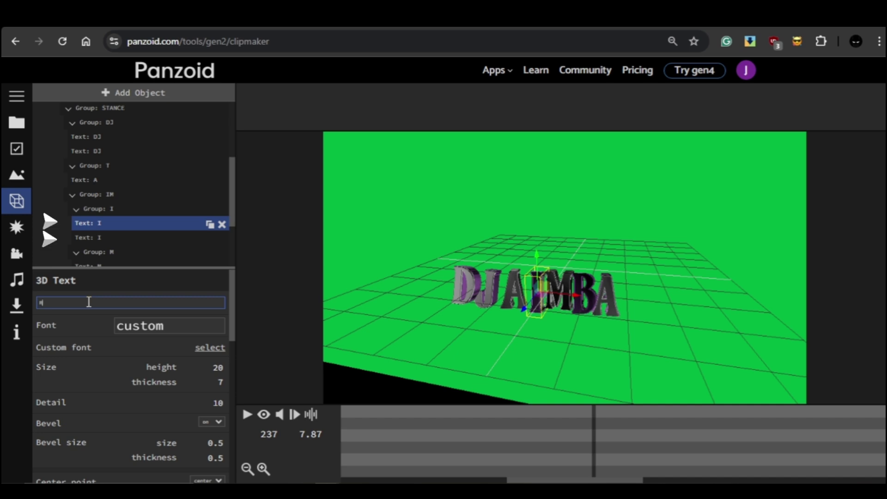
text(R)
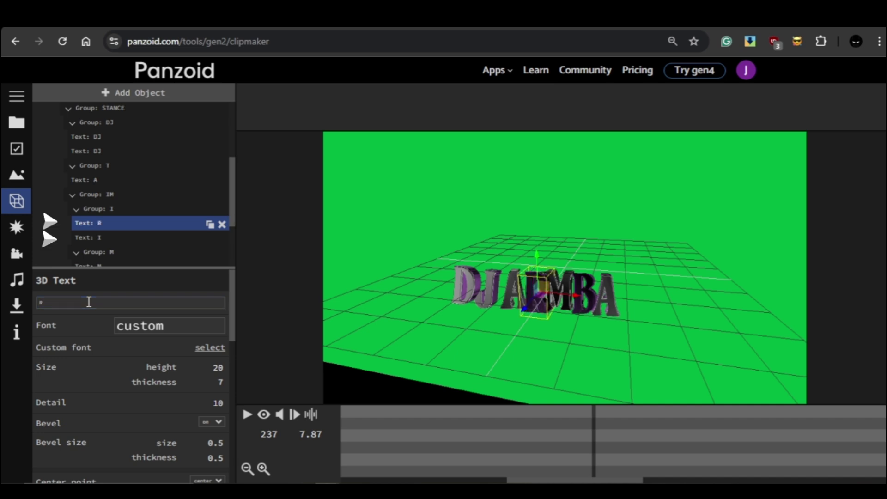
click(96, 236)
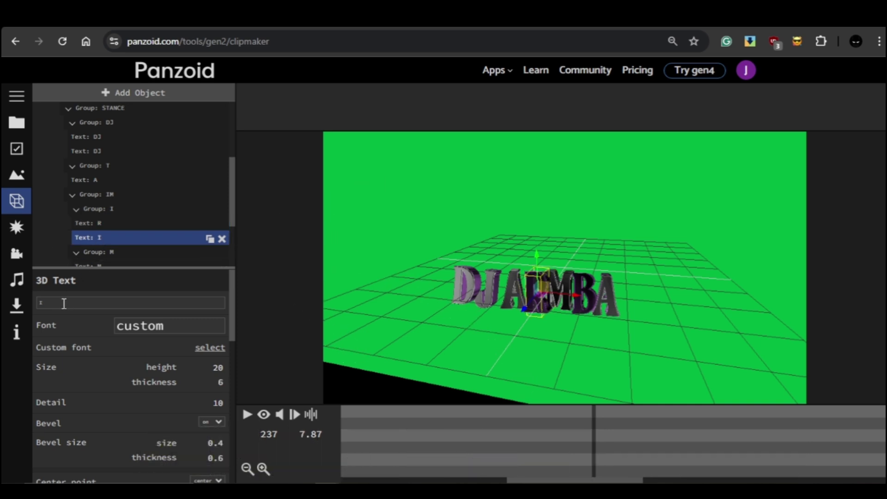
key(BackSpace)
text(R)
drag(512, 290, 501, 354)
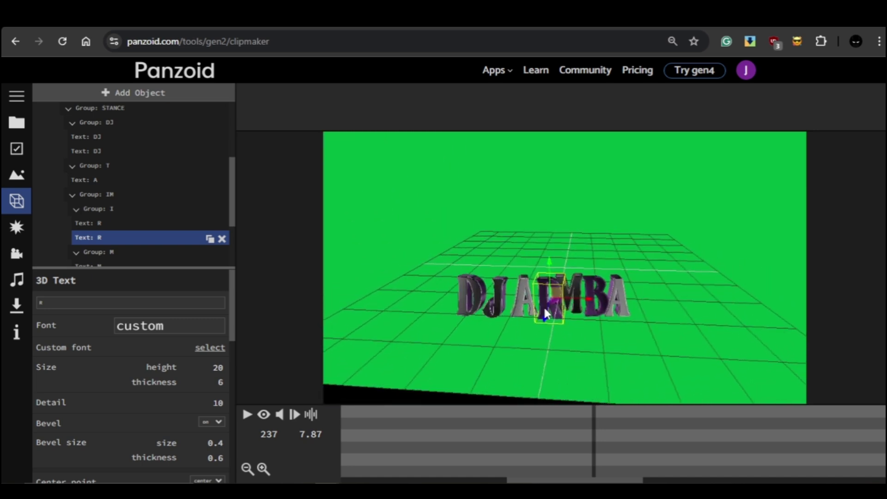
scroll(143, 202, down, 2)
- Change the M letter piece to I and the B letter piece to A
click(143, 201)
key(BackSpace)
text(I)
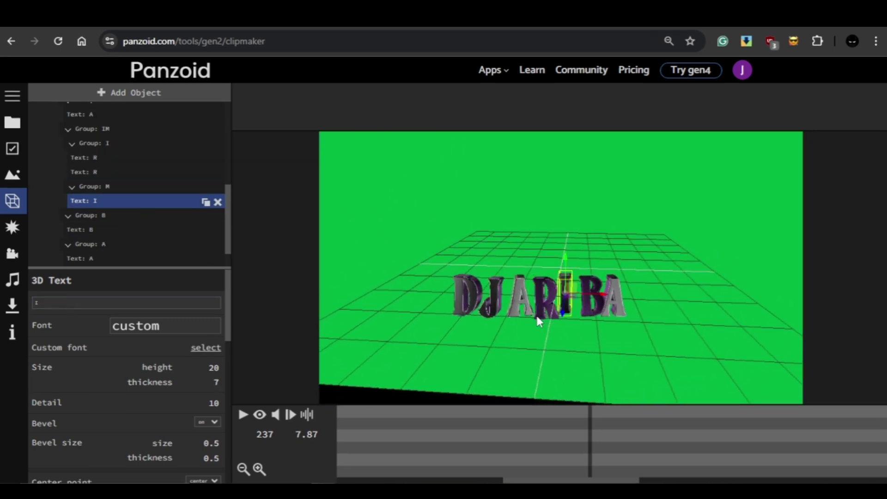
click(160, 227)
key(BackSpace)
text(A)
scroll(114, 226, down, 2)
click(121, 227)
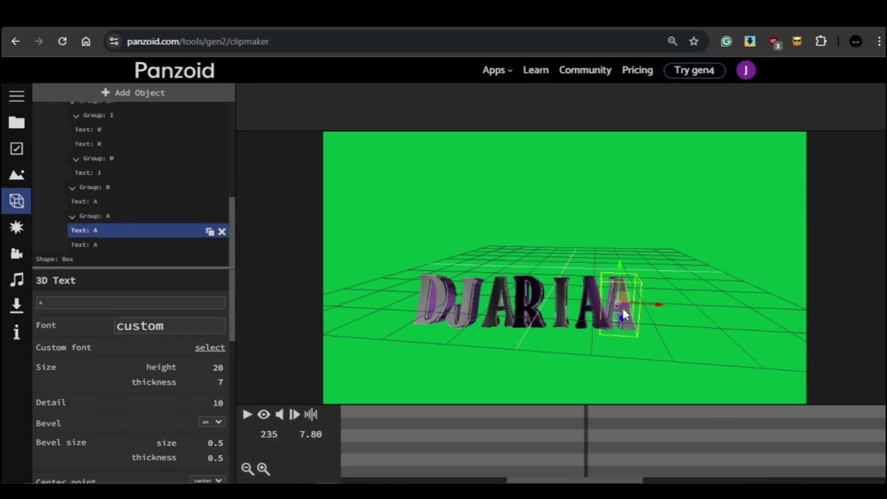
- Delete the two surplus A text layers and orbit to inspect the DJARIA title
click(115, 245)
click(90, 200)
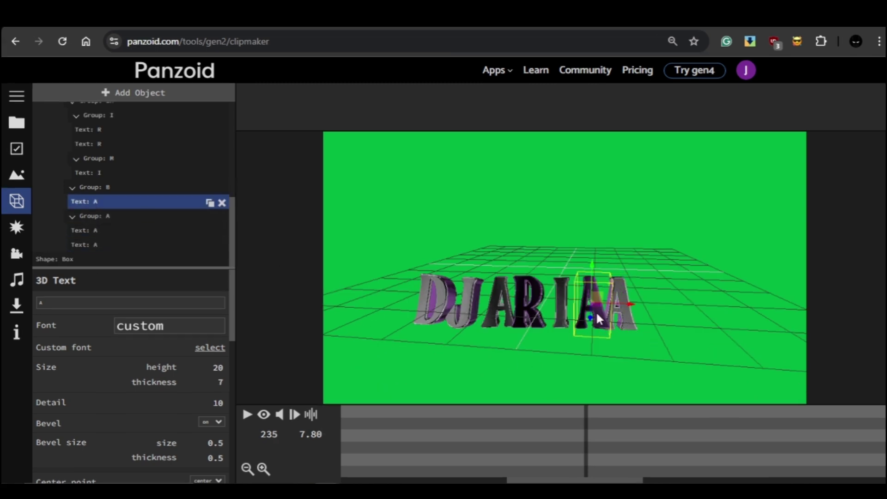
click(106, 231)
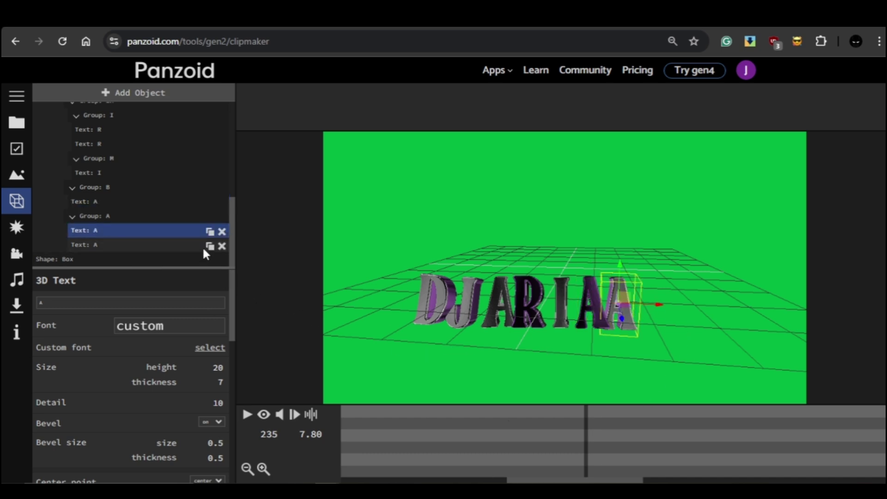
click(222, 231)
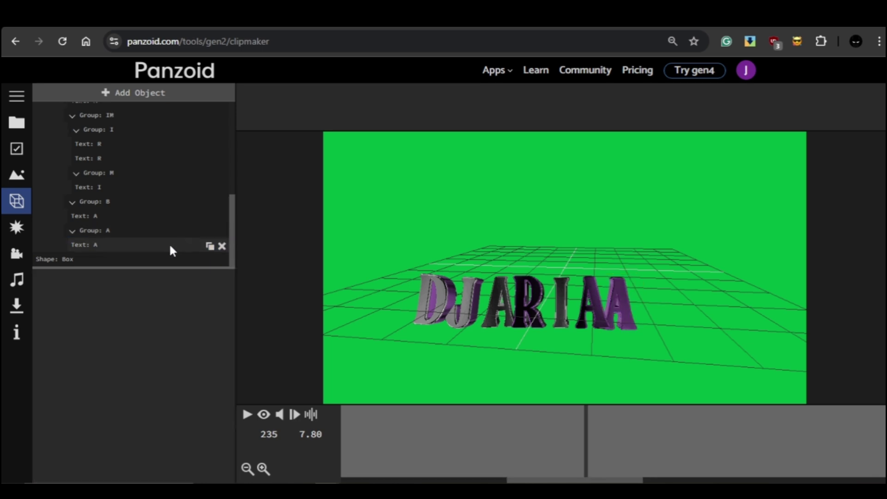
click(221, 247)
drag(410, 342, 463, 340)
- Play the DJ ARIA animation, then scroll through the 'cool dj names' results
click(246, 415)
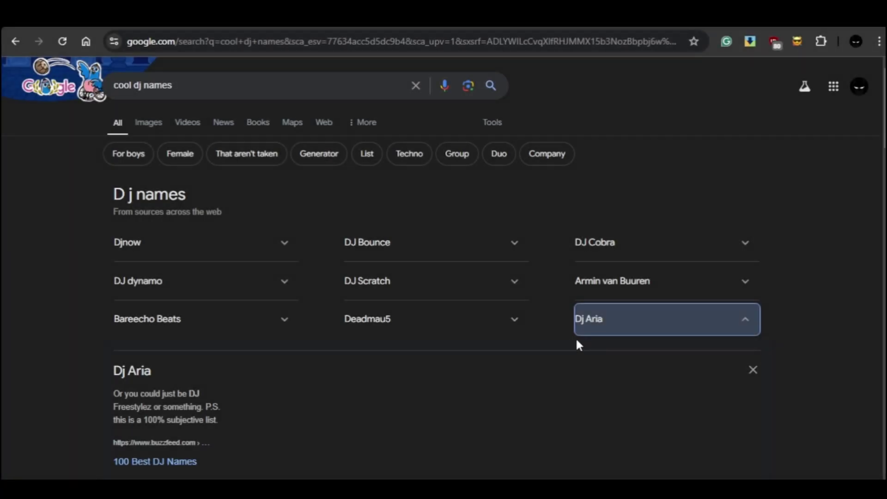
scroll(578, 344, down, 4)
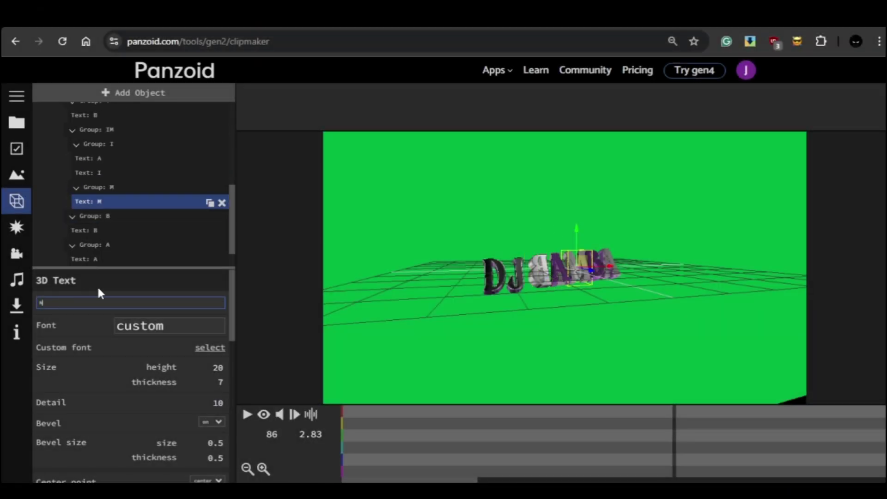
- Retype the B layer as GE and both A layers as RZ, then view the gridless preview
click(109, 229)
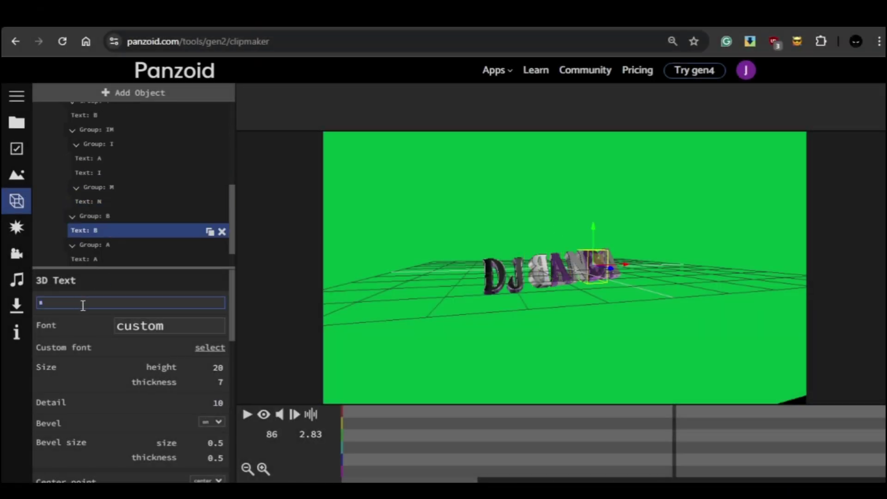
click(105, 254)
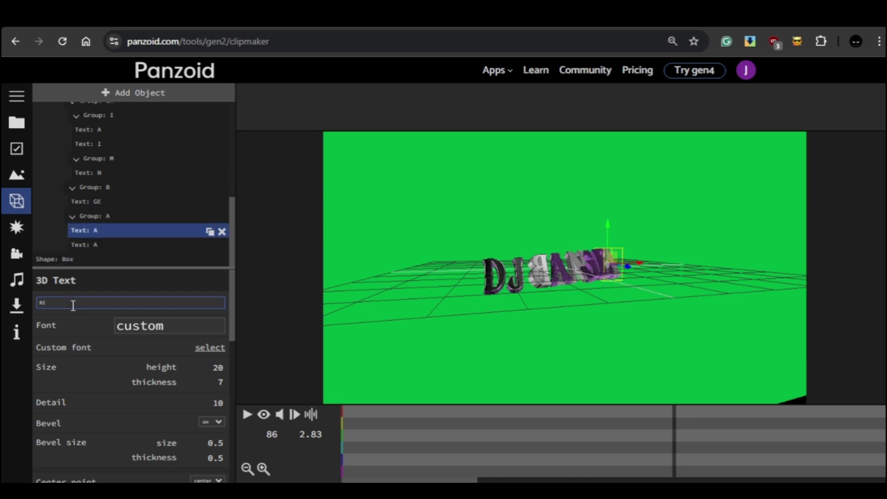
click(73, 305)
text(RZ)
click(92, 244)
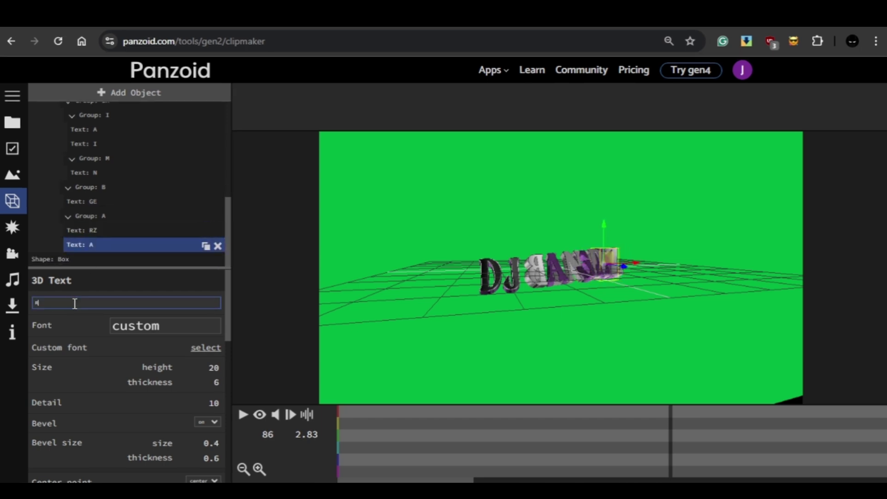
click(104, 287)
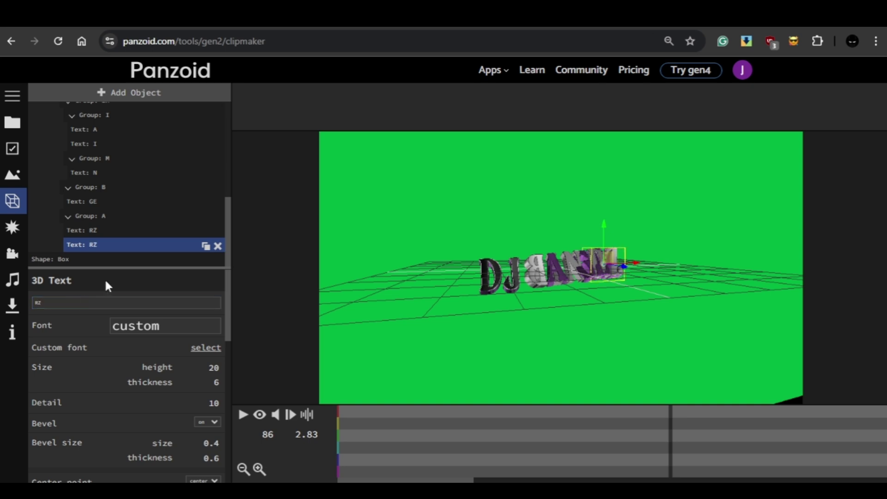
click(260, 415)
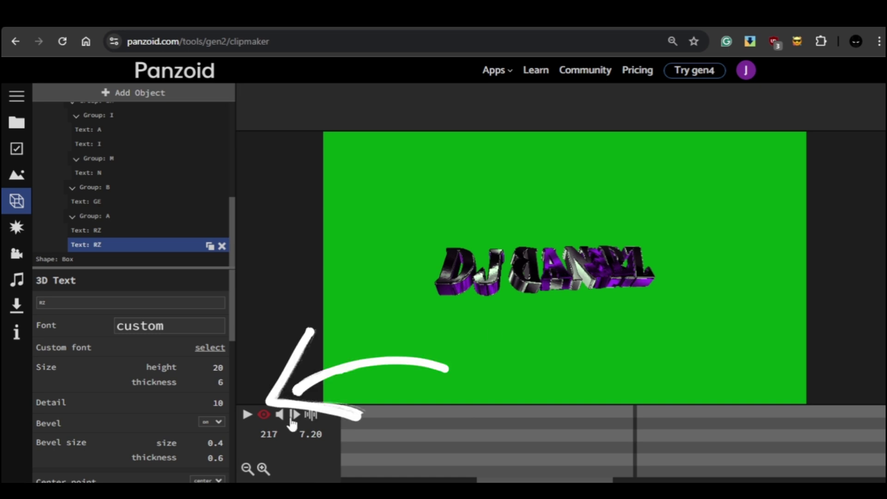
- Slide the first RZ text layer right along the floor so it clears the GE letters
click(264, 415)
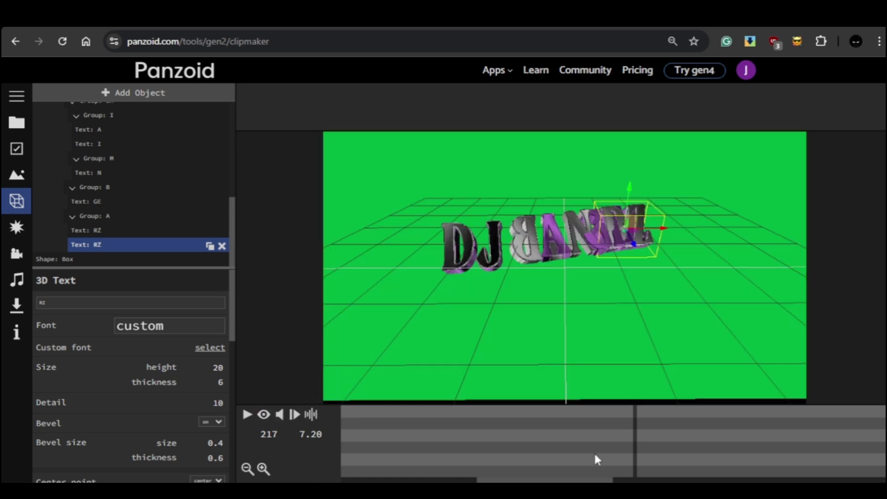
click(632, 441)
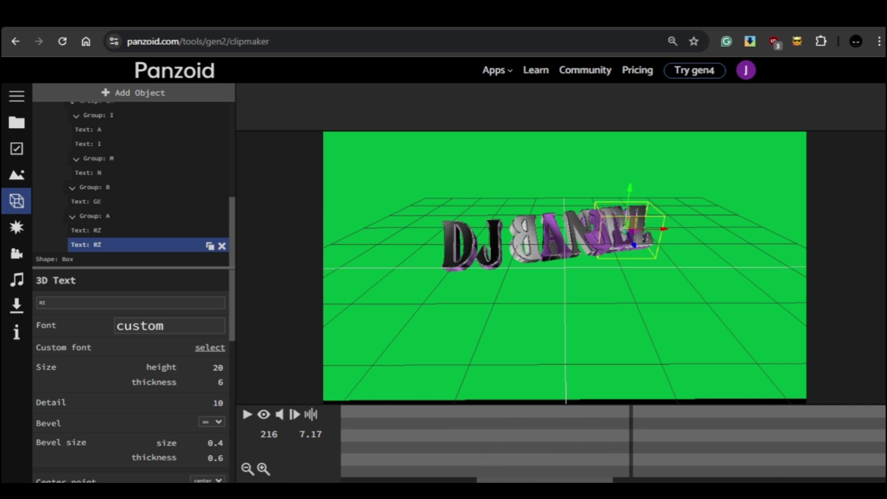
drag(552, 236, 768, 338)
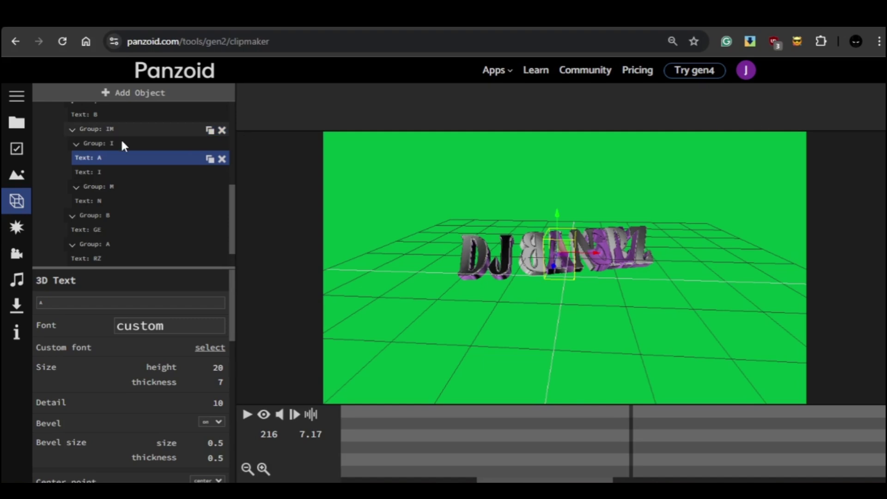
click(95, 258)
scroll(115, 223, down, 1)
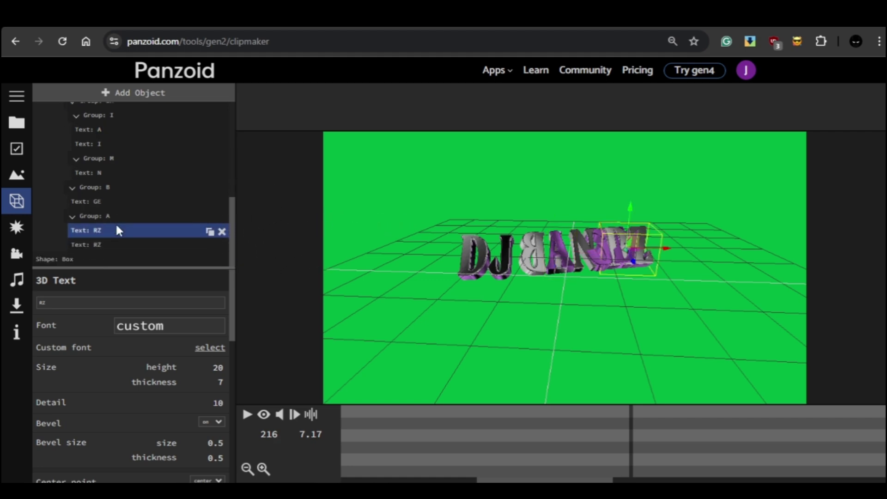
drag(632, 288, 716, 327)
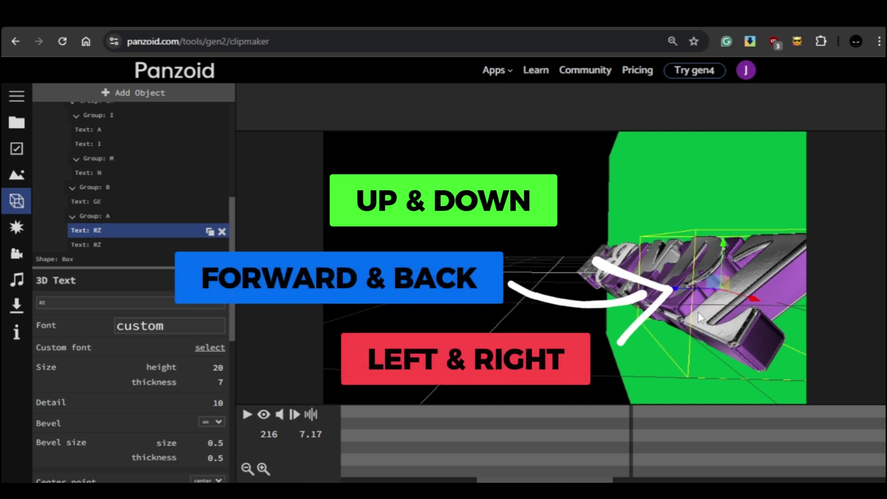
mouse_move(653, 327)
mouse_down()
mouse_move(669, 327)
mouse_move(686, 348)
mouse_move(749, 340)
mouse_move(788, 301)
mouse_up()
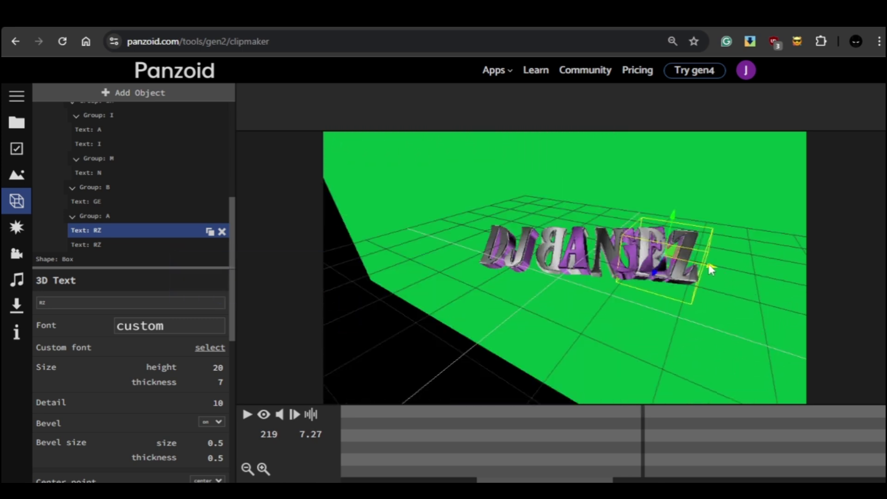
drag(709, 268, 793, 292)
- Slide the second RZ text layer right to sit alongside the first
mouse_move(109, 245)
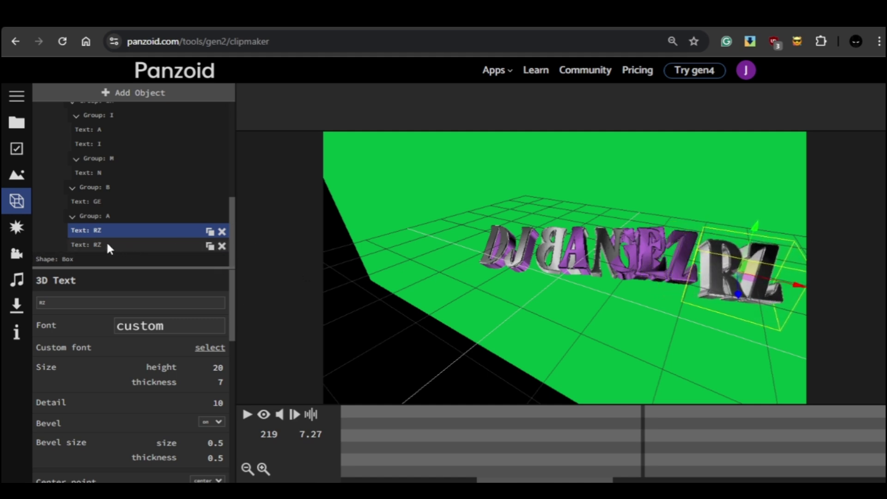
click(149, 246)
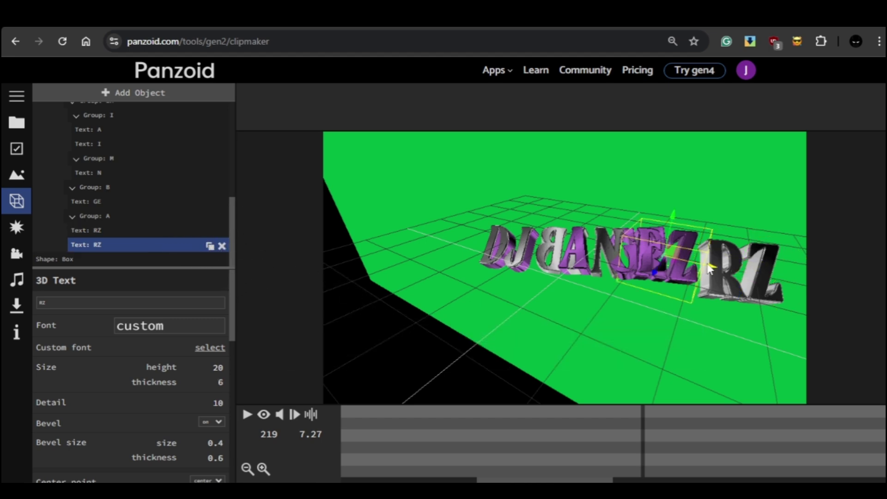
drag(710, 269, 788, 296)
click(110, 203)
- Scrub to frame 195, select the RZ letters and check them in the camera preview
click(659, 430)
drag(659, 430, 551, 435)
click(758, 287)
click(765, 290)
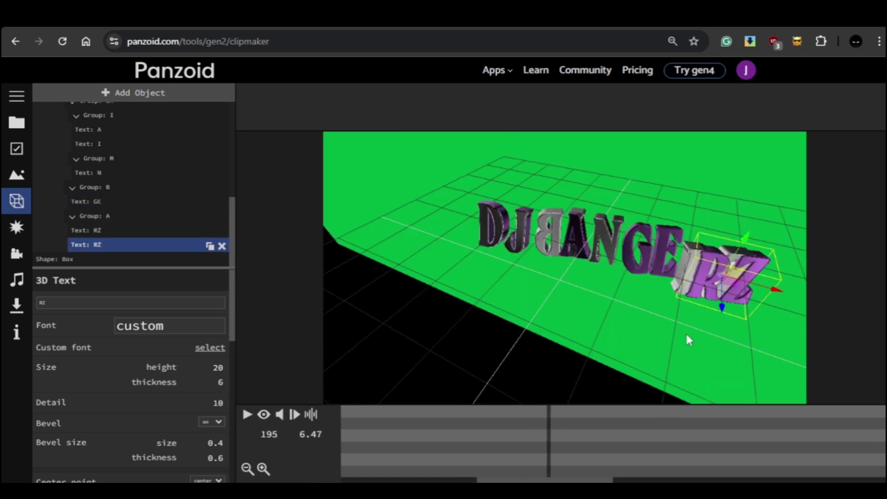
click(264, 414)
click(828, 440)
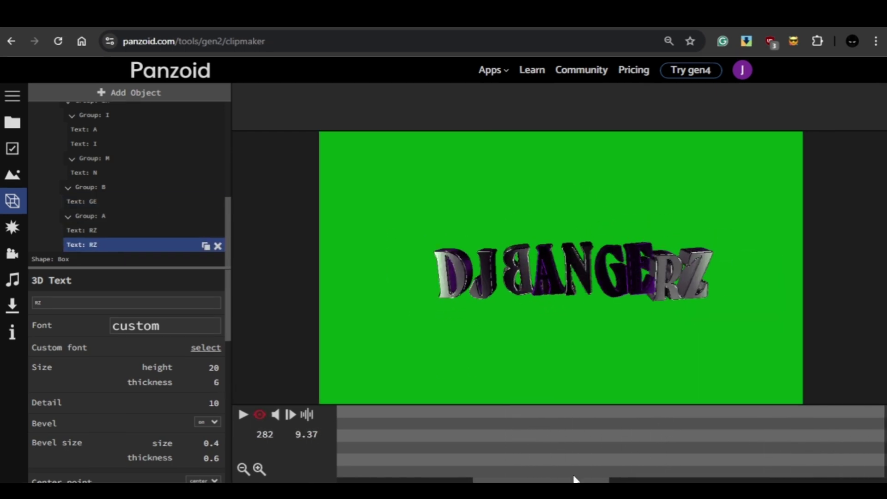
drag(574, 481, 596, 480)
drag(554, 444, 678, 454)
- Check the camera preview around frames 377–398 and select both RZ text objects for editing
click(262, 416)
click(636, 444)
click(658, 169)
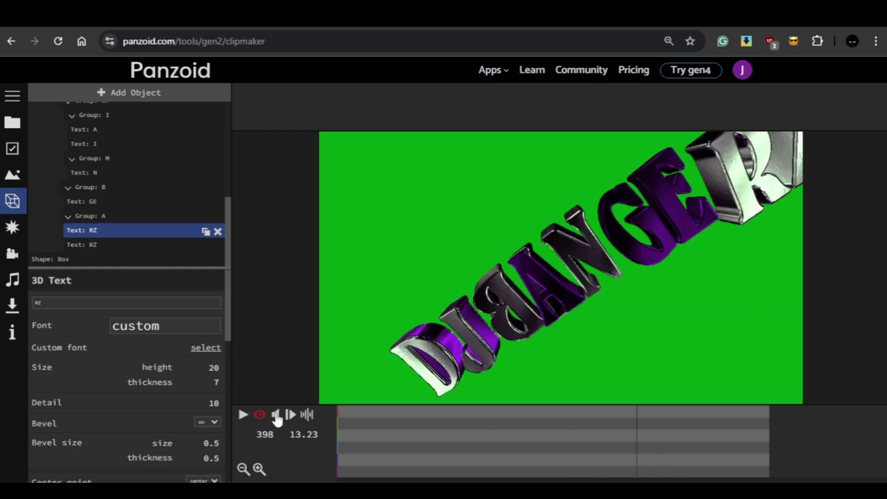
click(621, 462)
click(260, 414)
click(714, 227)
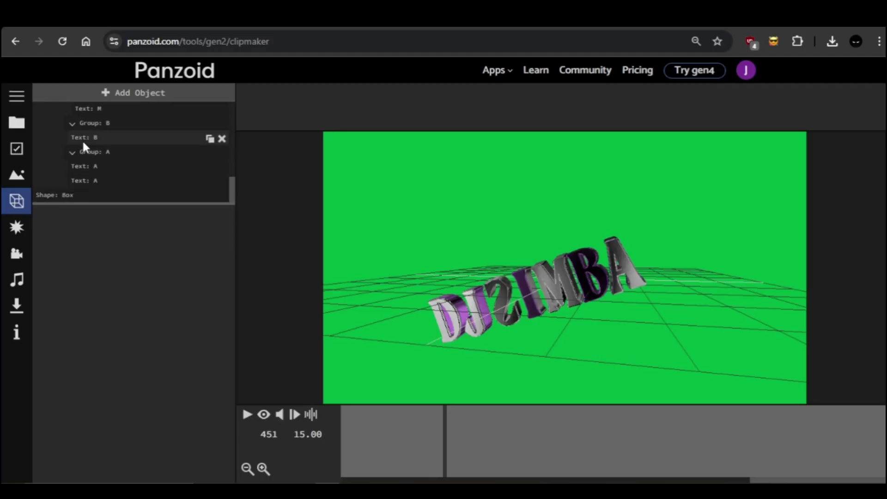
- Set the B layer's X position to 6, then correct it to 4.00
click(83, 139)
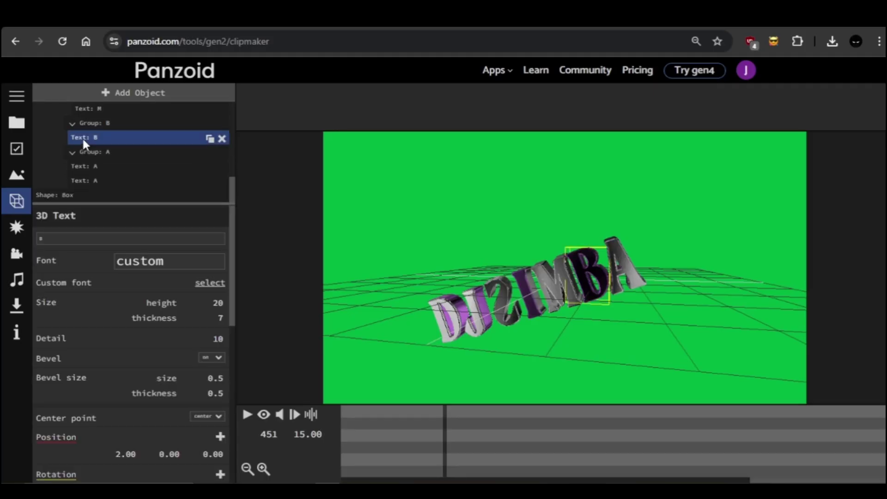
scroll(140, 306, down, 3)
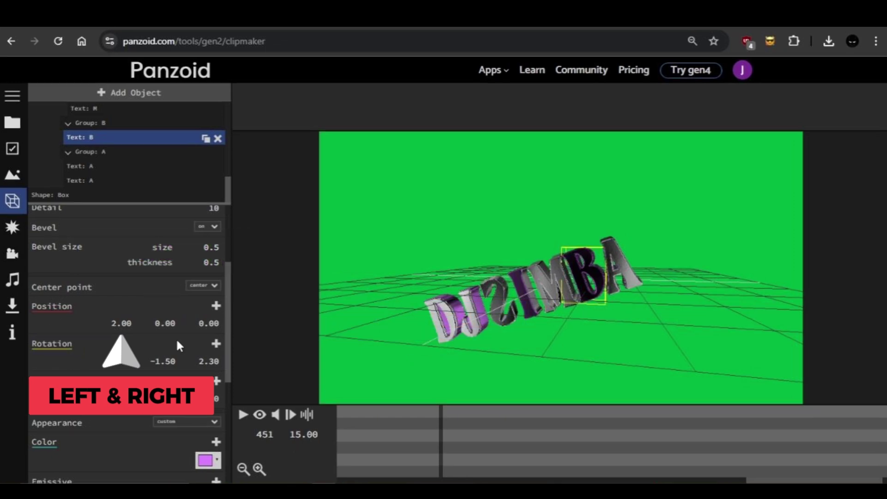
click(112, 322)
key(Return)
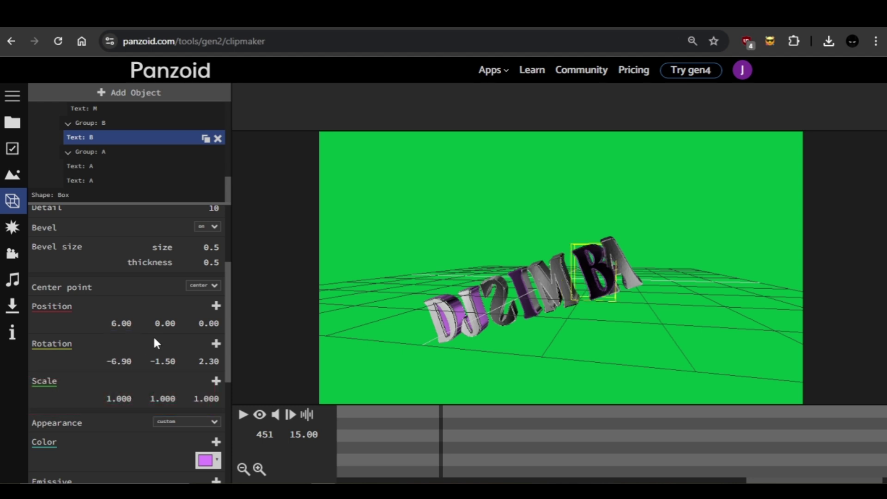
click(116, 322)
key(Return)
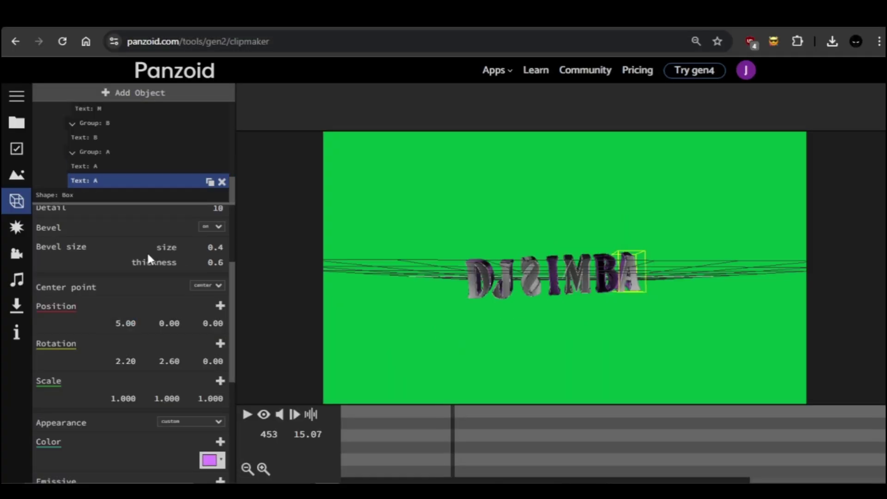
- Color the second A layer with the yellow preset and orbit the view to check it
scroll(146, 251, down, 5)
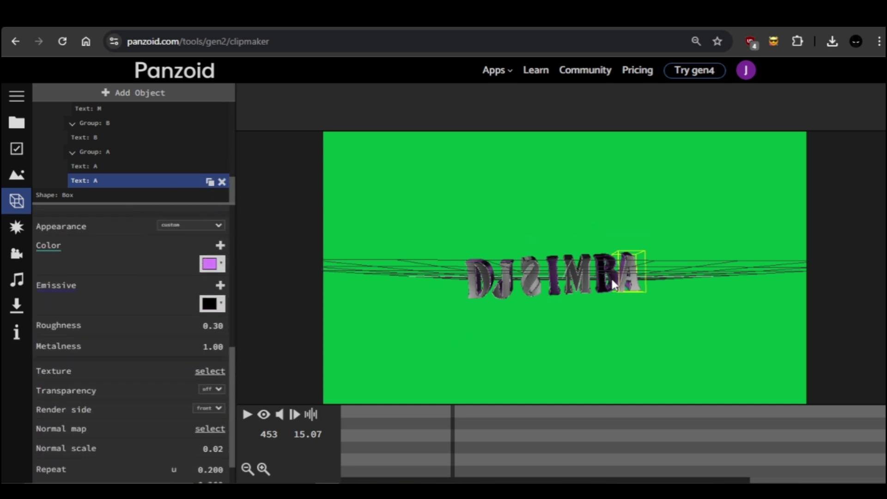
click(221, 267)
click(254, 285)
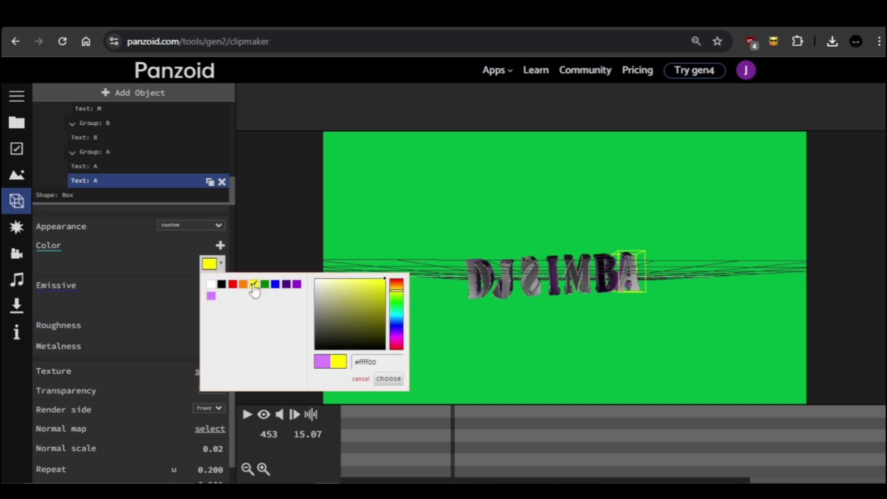
click(388, 379)
drag(620, 347, 522, 308)
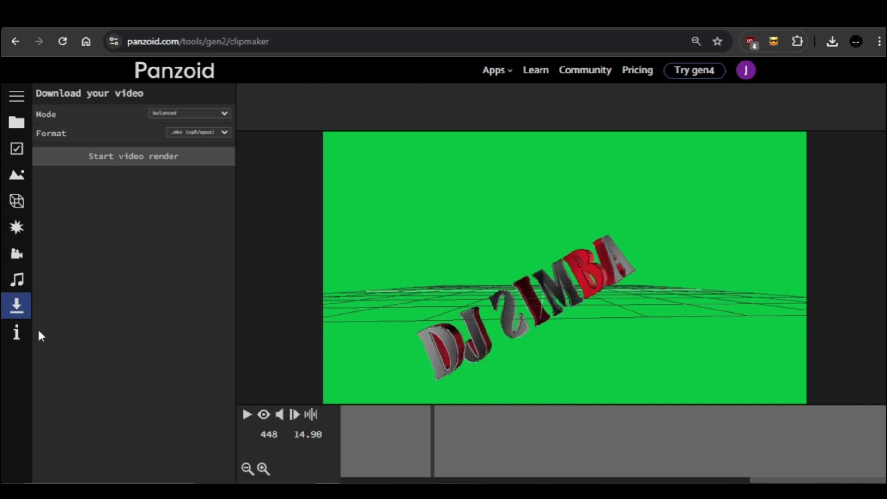
- Render the DJ SIMBA video in balanced mode as .mkv and download it
click(130, 159)
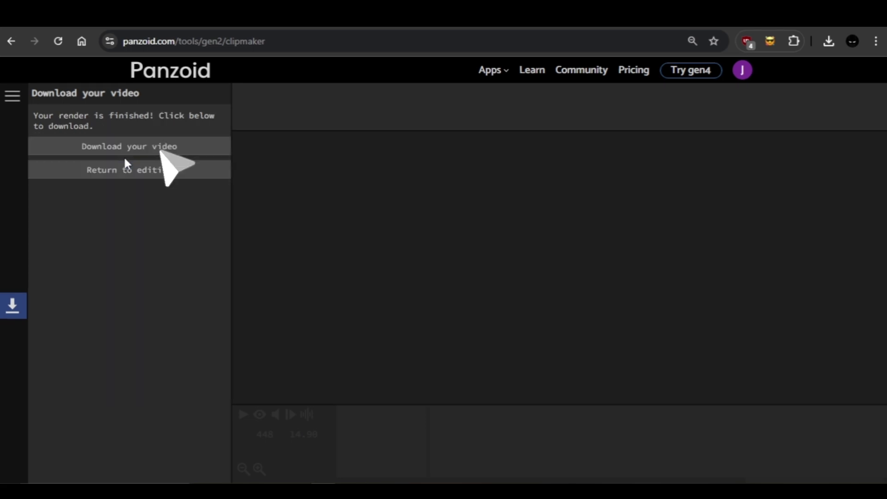
click(124, 154)
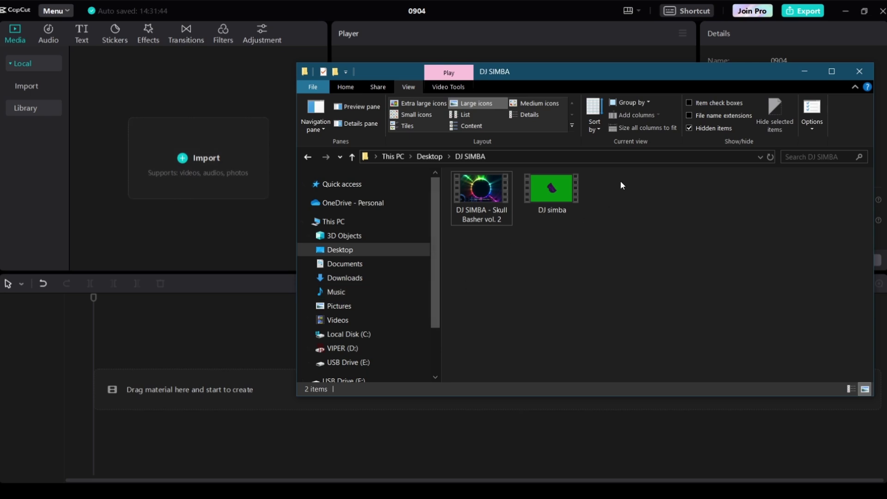
- Import the DJ mix and DJ simba.mkv, placing the mix on the timeline with the name clip above
drag(620, 185, 206, 182)
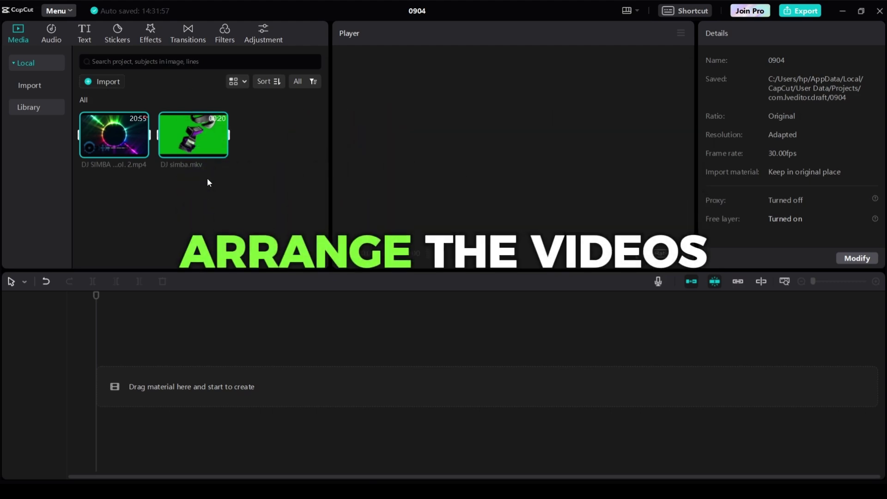
click(205, 179)
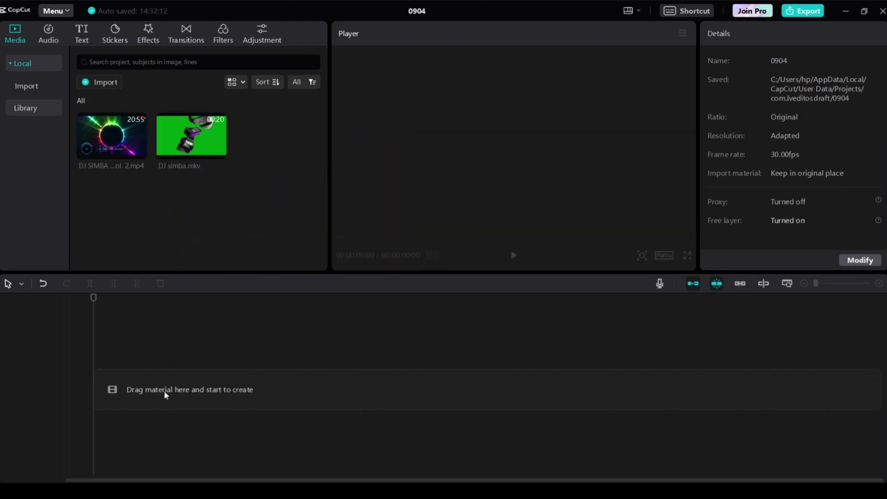
drag(125, 148, 211, 458)
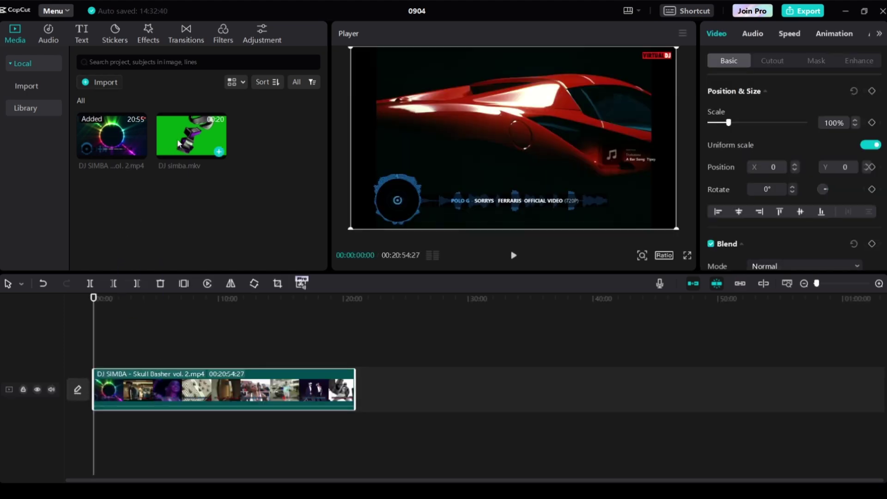
mouse_move(186, 135)
mouse_down()
mouse_move(119, 328)
mouse_move(97, 349)
mouse_up()
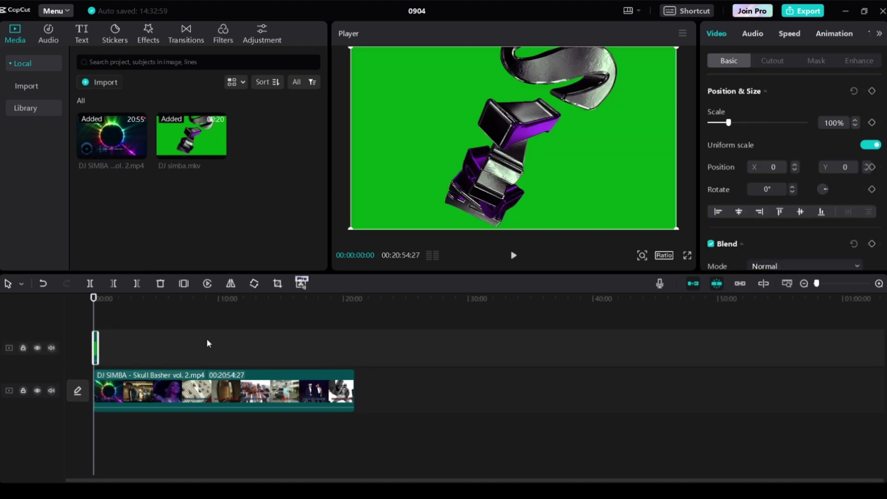
drag(818, 285, 838, 283)
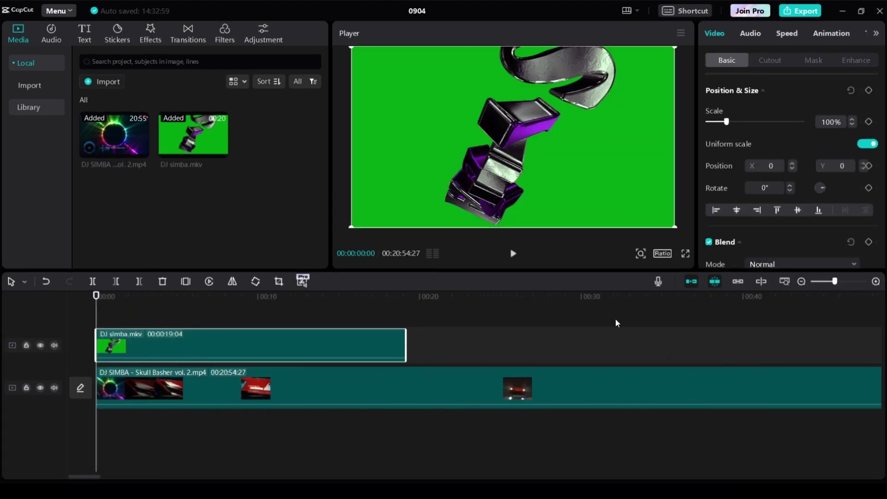
- Chroma-key the DJ simba clip by sampling its green and raising Strength to 52
click(450, 319)
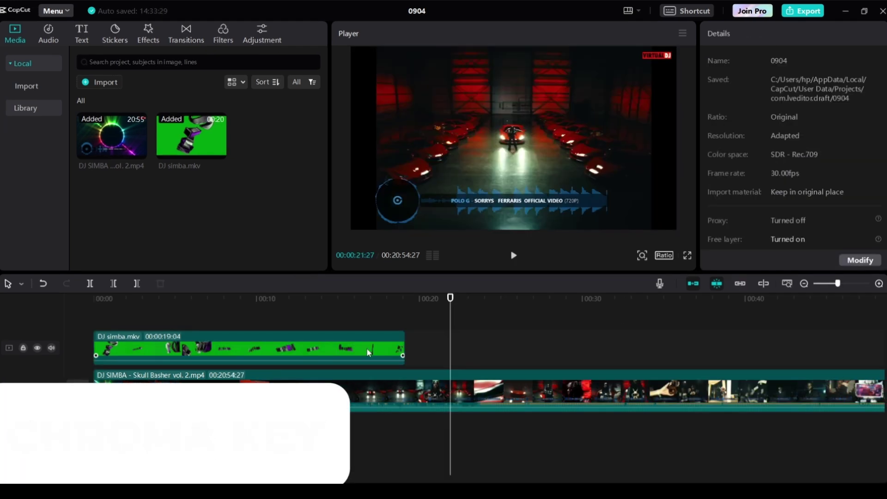
click(307, 350)
click(230, 305)
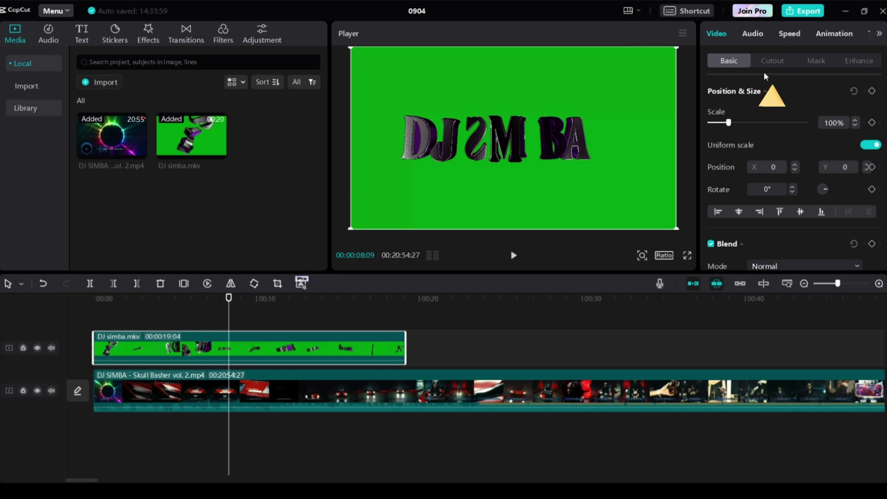
click(772, 62)
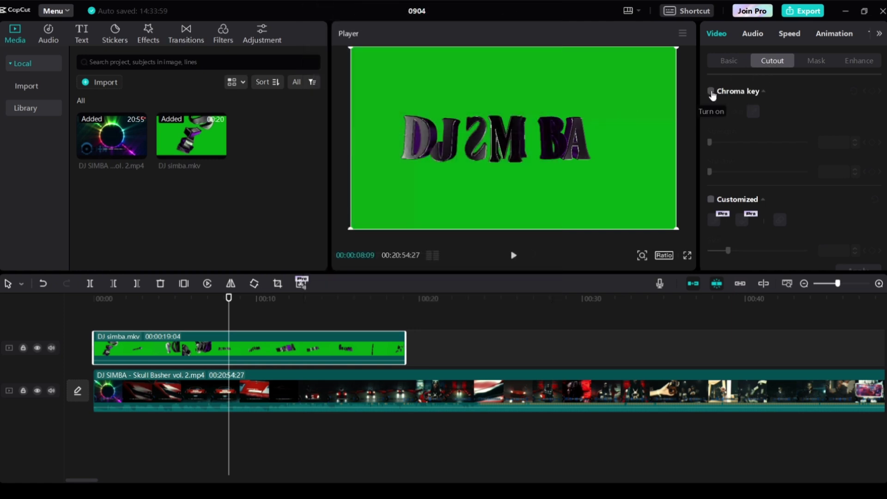
click(711, 92)
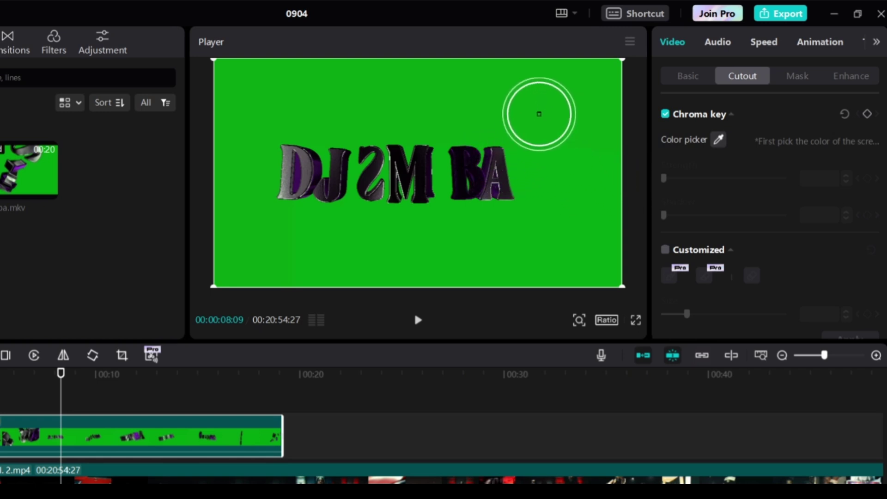
click(539, 113)
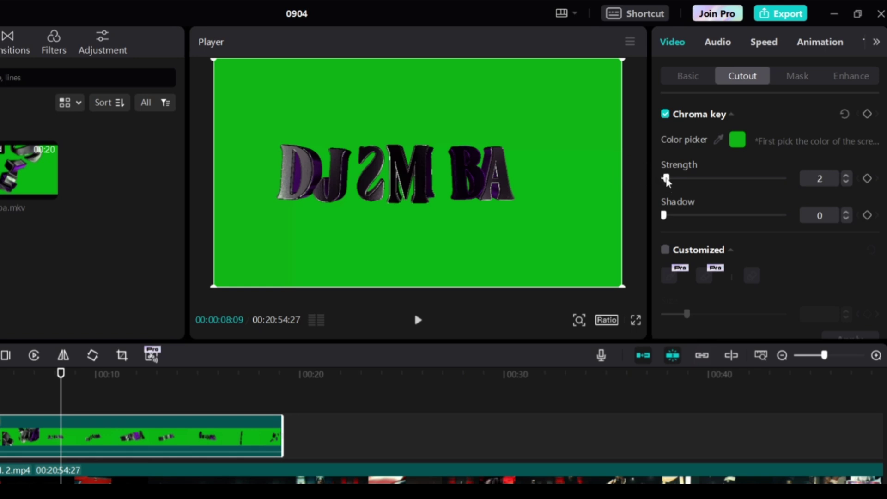
drag(679, 180, 692, 180)
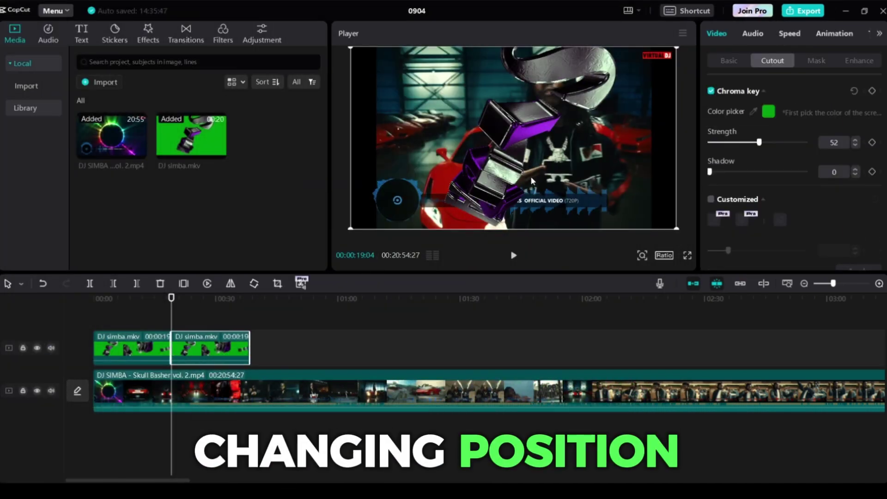
- Shrink the name overlay into the top-left corner, then skip ahead in the exported video to check it
mouse_move(564, 139)
mouse_down()
mouse_move(562, 131)
mouse_move(564, 140)
mouse_up()
drag(679, 227, 574, 184)
drag(509, 139, 412, 81)
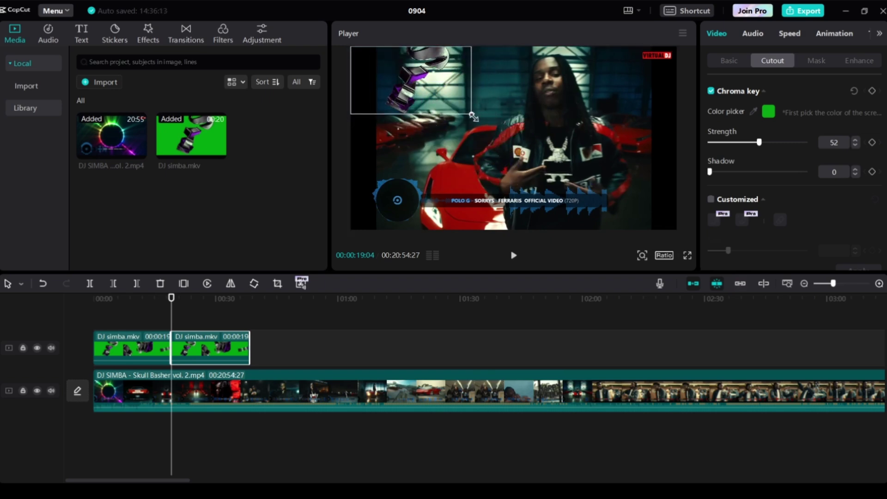
drag(474, 116, 394, 71)
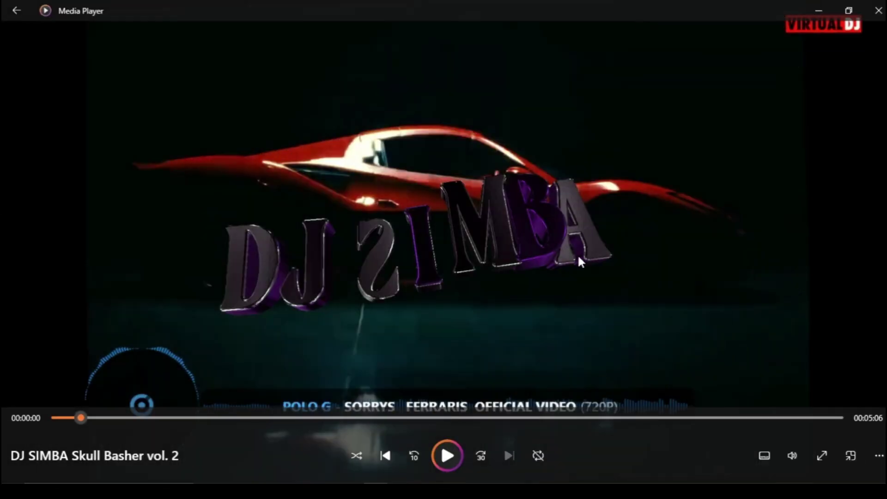
click(526, 418)
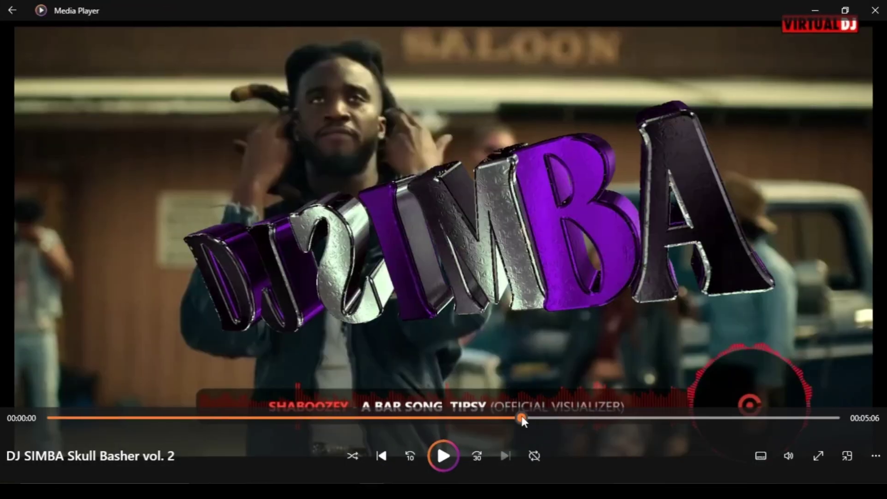
click(660, 418)
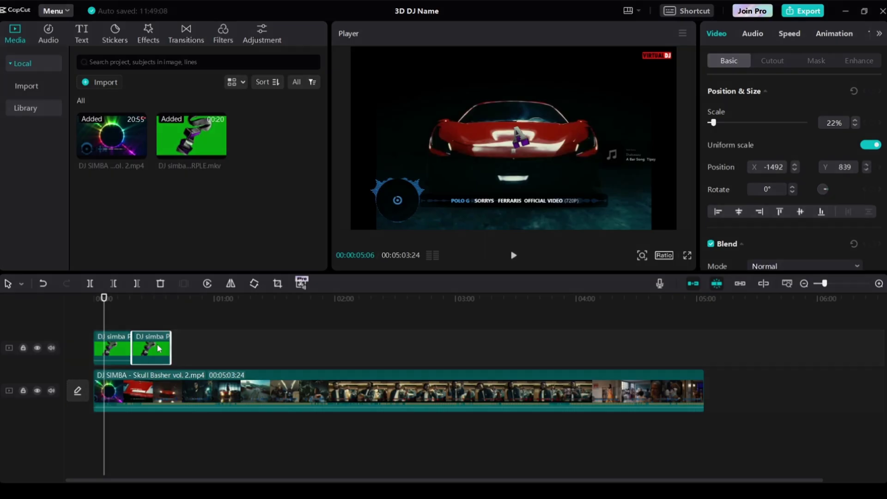
- Copy the green name clip and paste it at about 43 seconds along the mix, then open Export
right_click(159, 349)
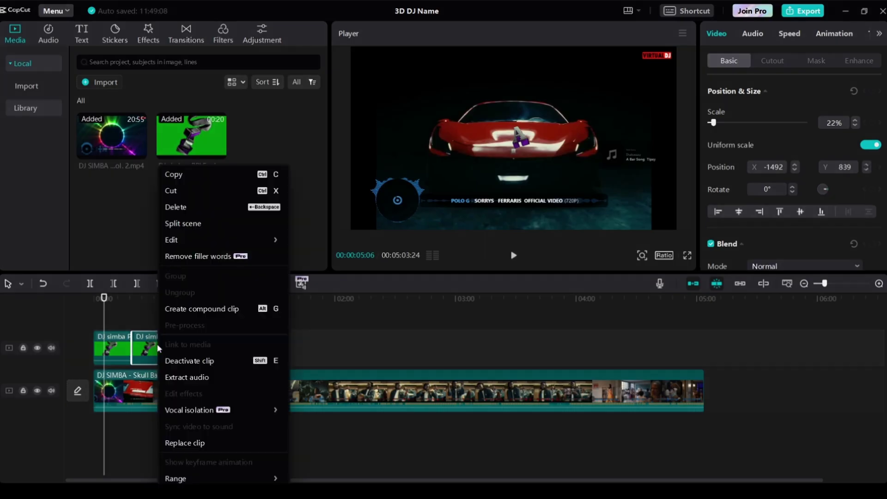
click(203, 176)
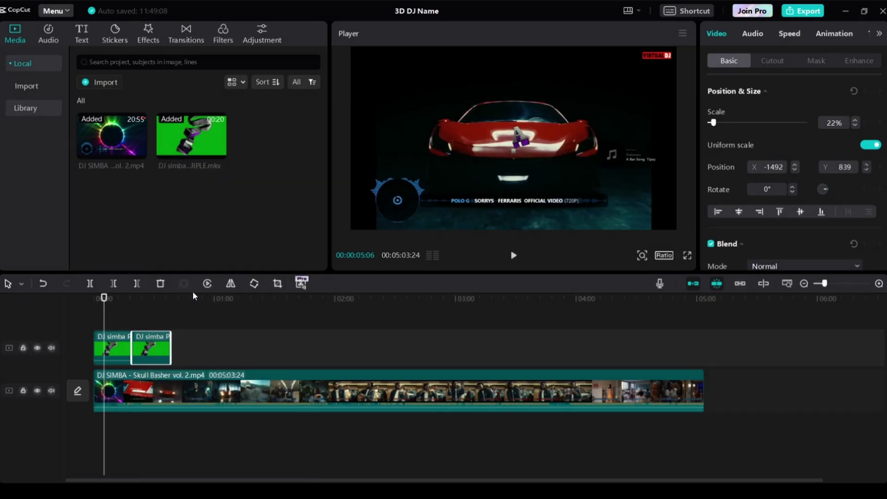
click(181, 311)
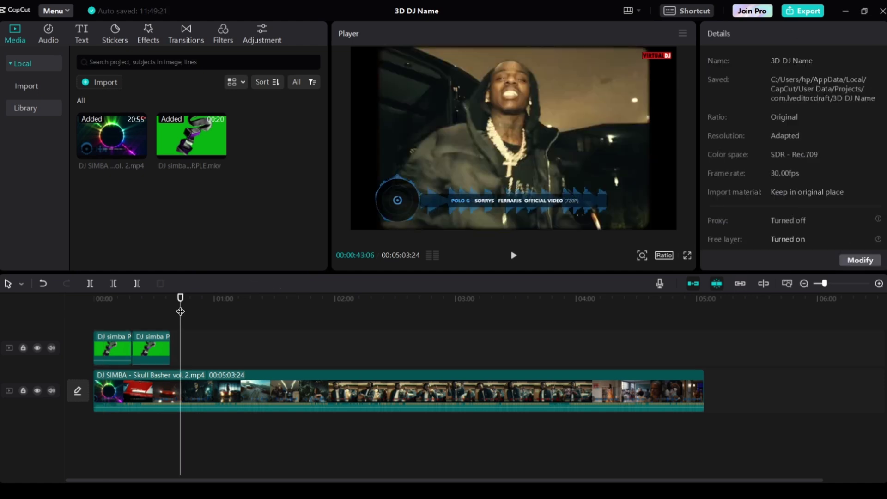
right_click(204, 350)
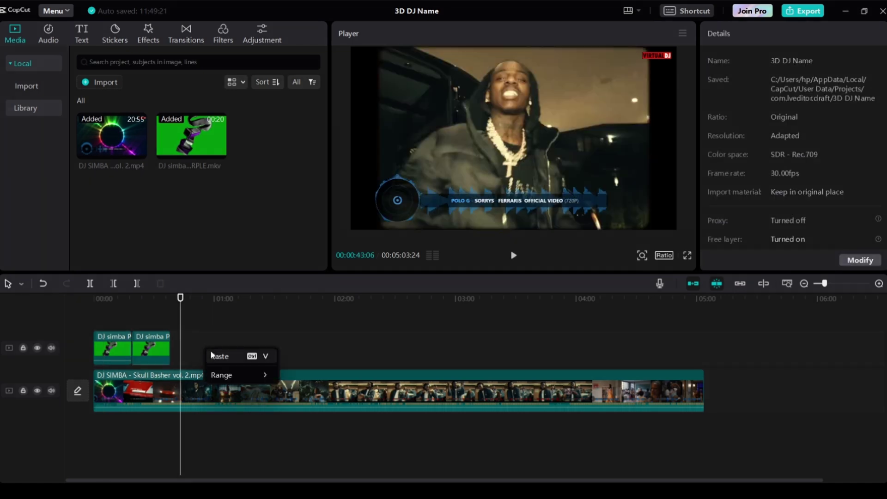
click(219, 357)
right_click(201, 350)
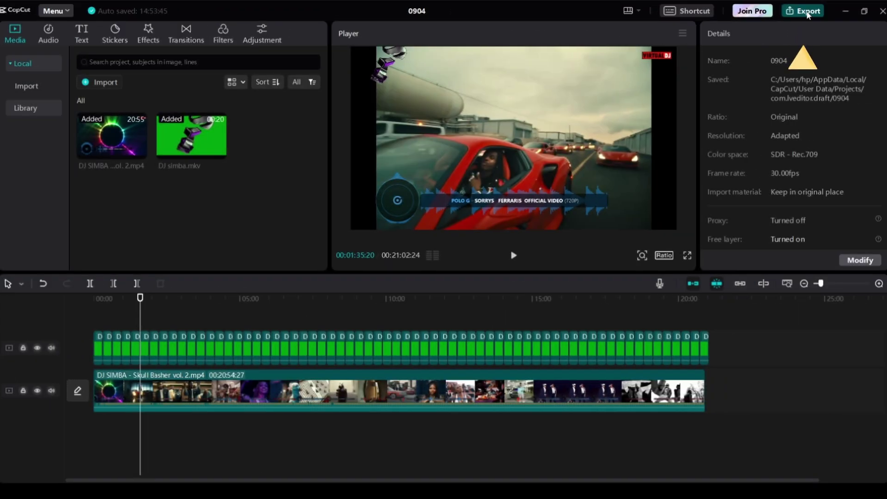
click(807, 12)
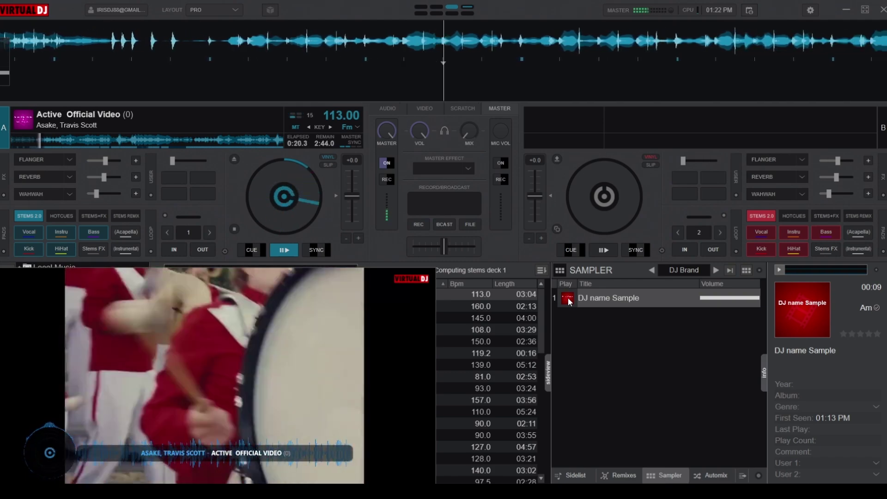
- Trigger the DJ name Sample slot in the Sampler so its video plays over the track
click(568, 300)
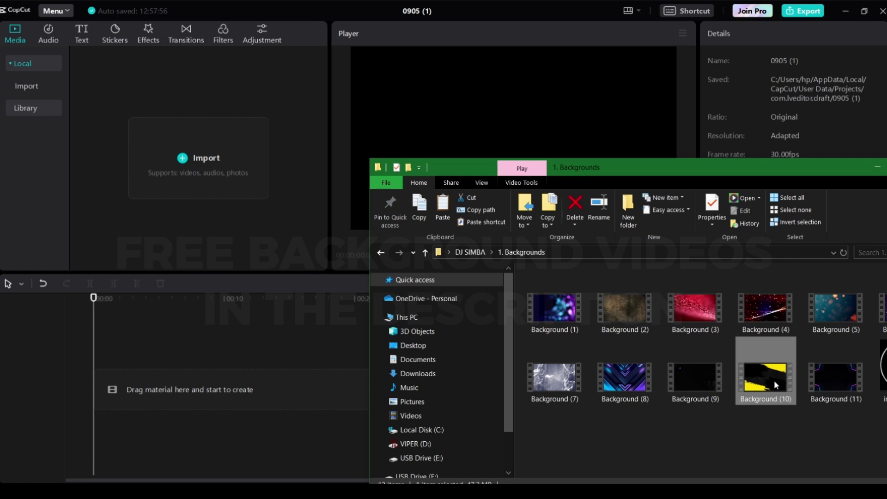
- Import Background (10) and DJ simba YELLOW, placing the animation on a track above the background
drag(774, 381, 168, 192)
drag(168, 192, 168, 191)
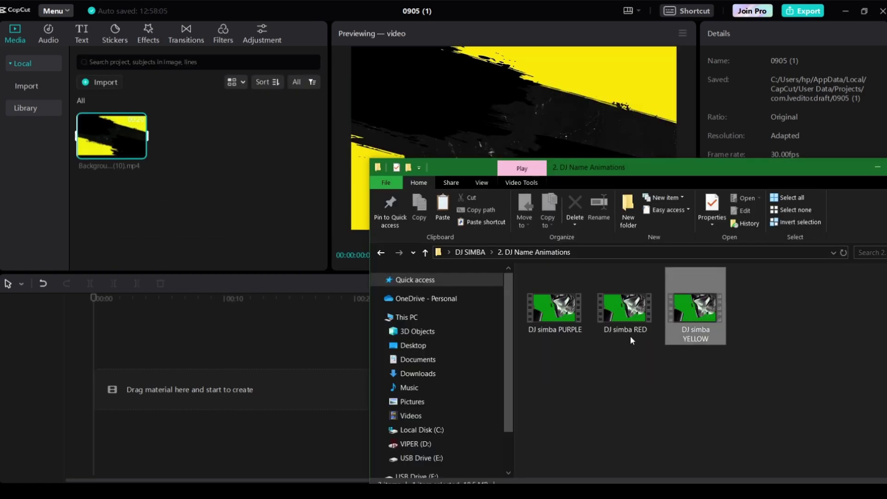
drag(695, 307, 229, 175)
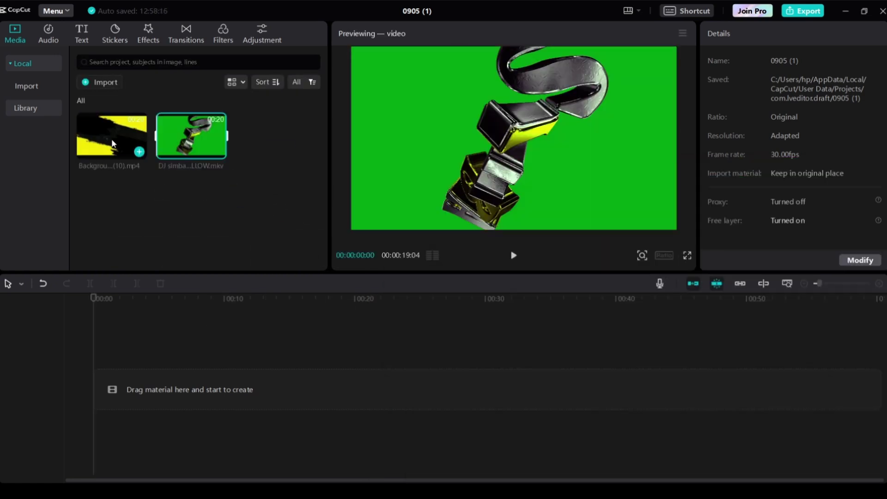
click(143, 149)
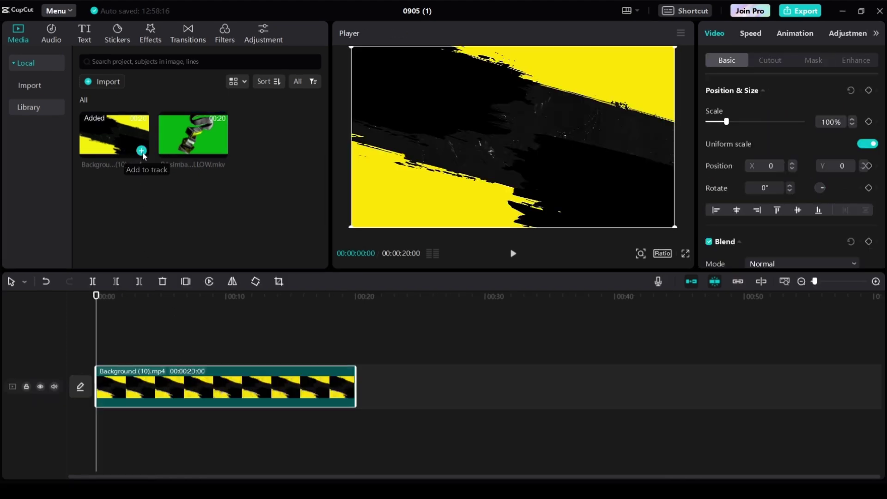
drag(194, 132, 96, 352)
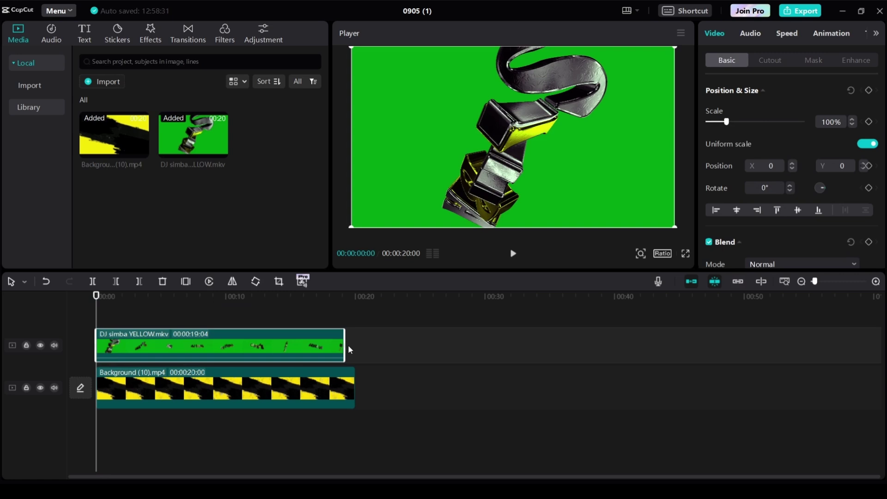
- Key out the green behind the DJ simba YELLOW clip with Chroma key at strength 17
click(277, 317)
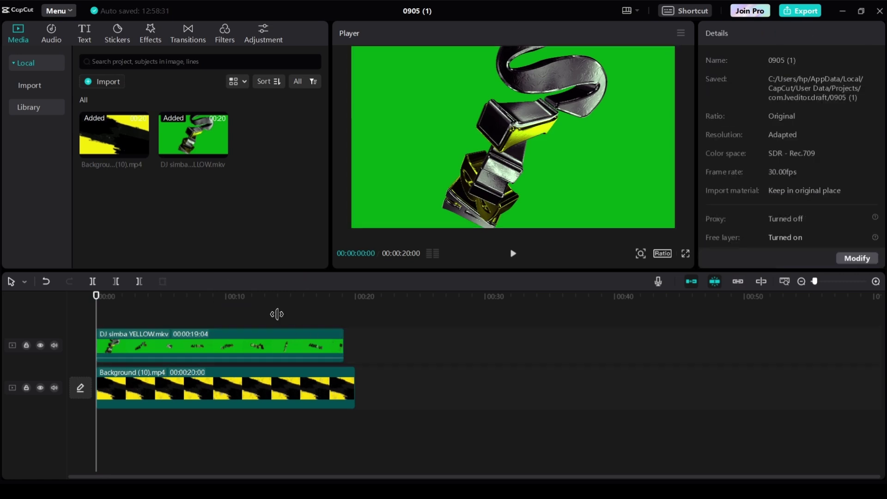
click(228, 350)
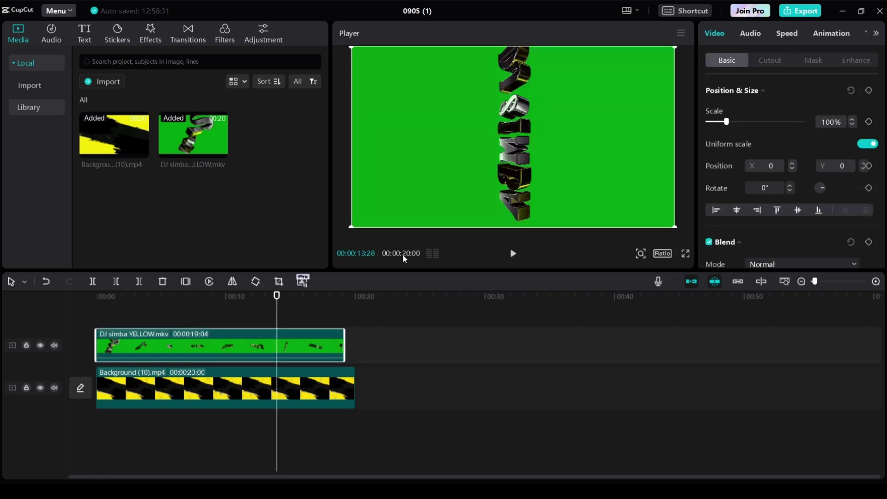
click(771, 60)
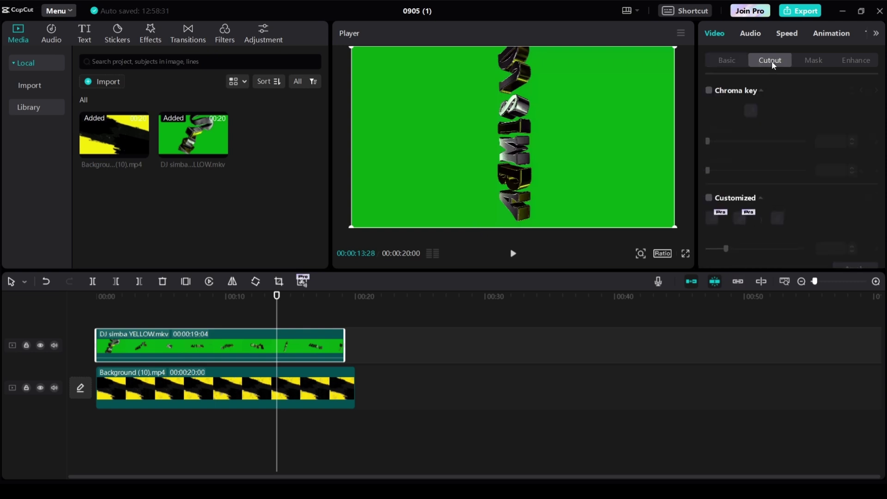
click(710, 91)
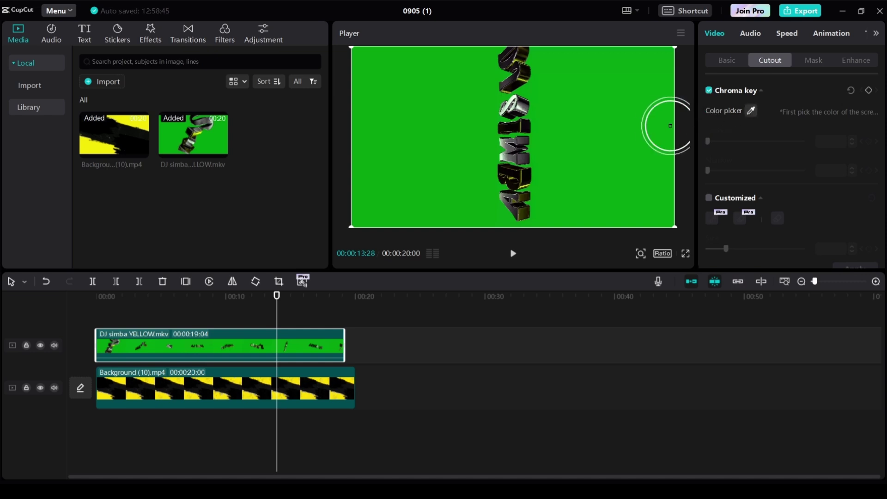
click(629, 107)
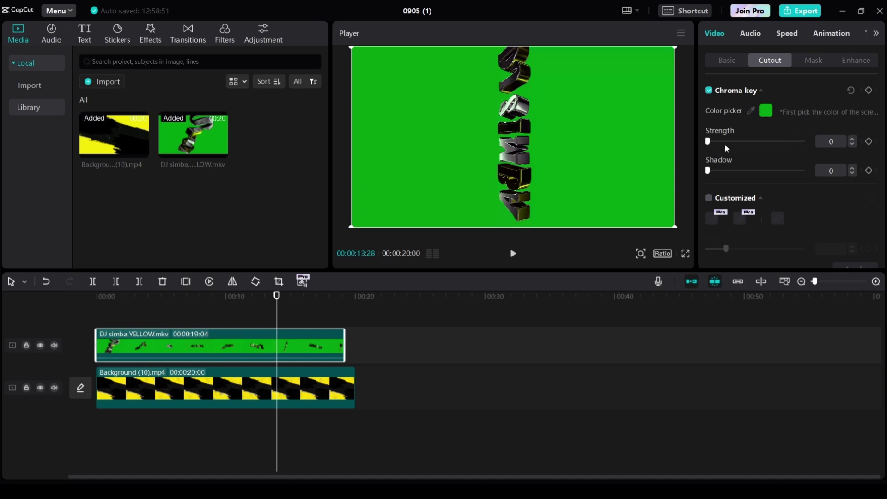
drag(708, 142, 713, 142)
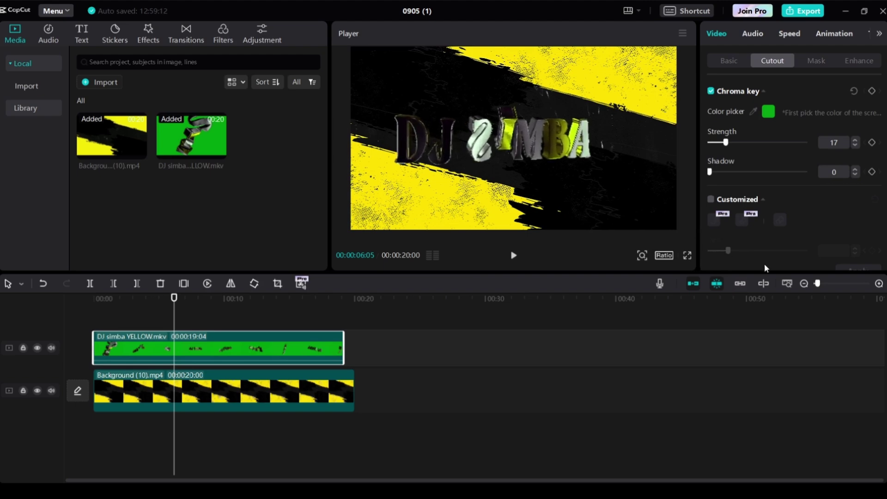
- Centre the title in the frame and export the video as DJ name Sample
drag(499, 139, 501, 142)
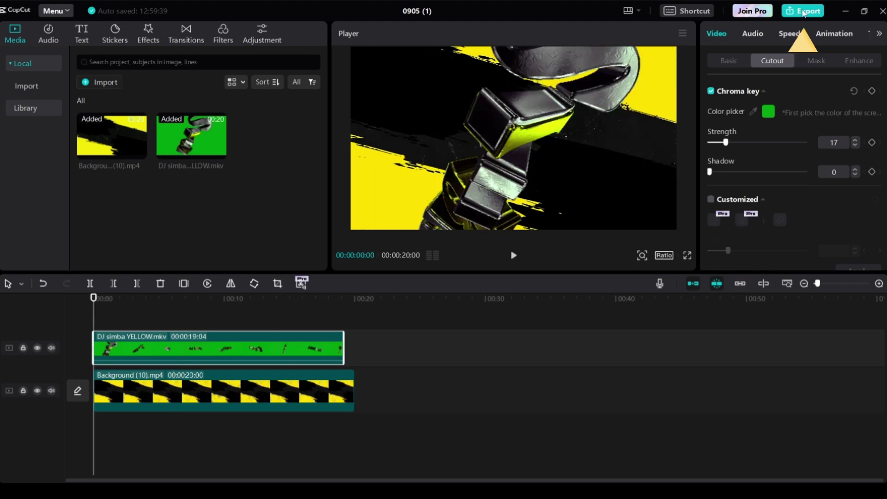
click(801, 11)
key(Return)
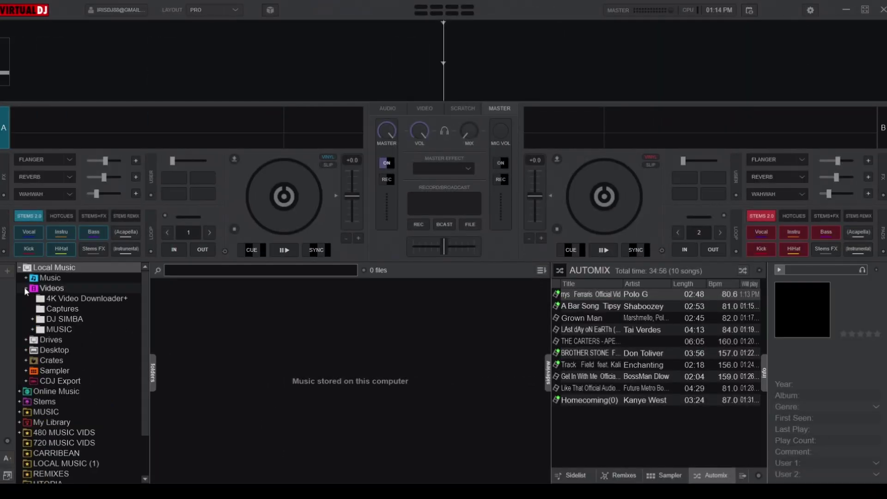
- Create a new sampler bank named 'DJ Brand' and load DJ name Sample into slot 1
click(49, 320)
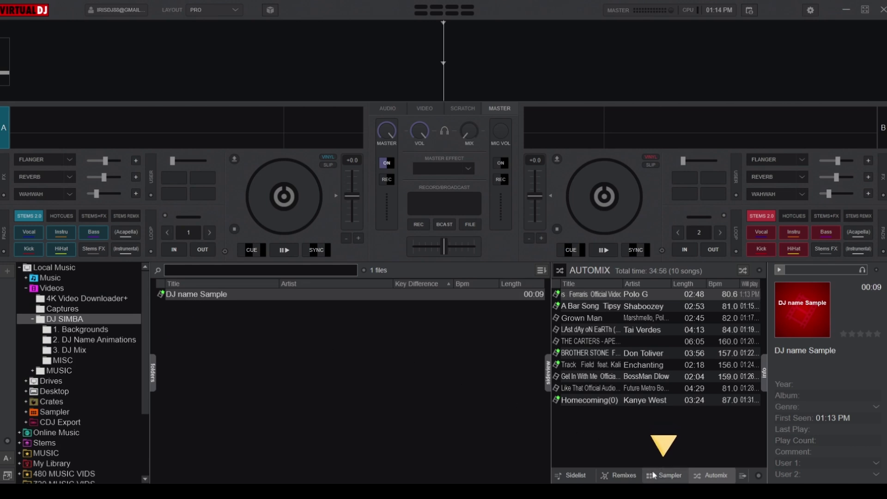
click(666, 478)
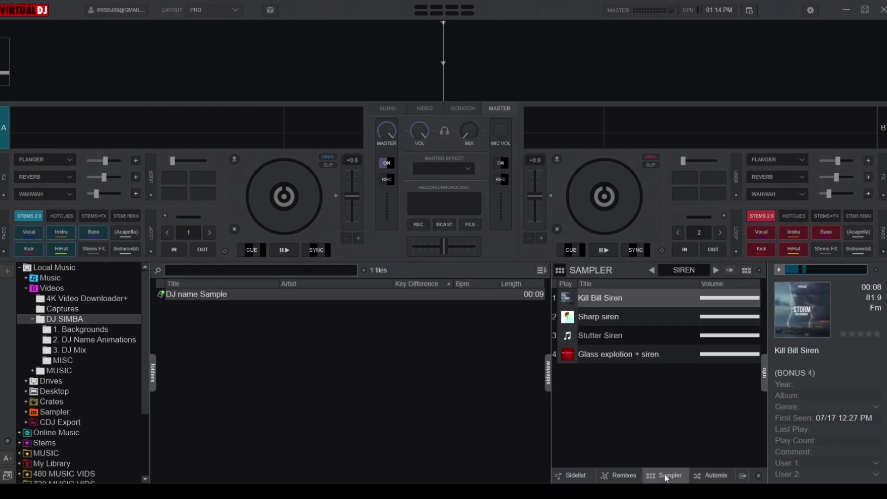
click(681, 270)
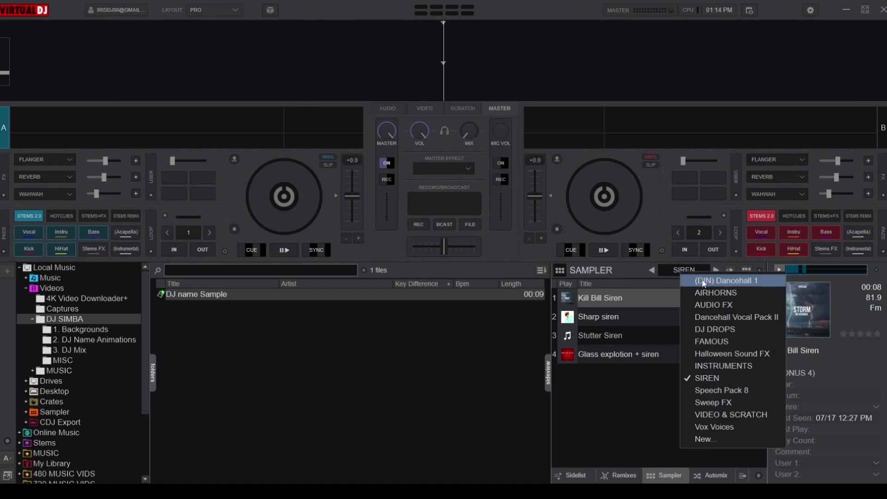
click(705, 439)
text(DJ )
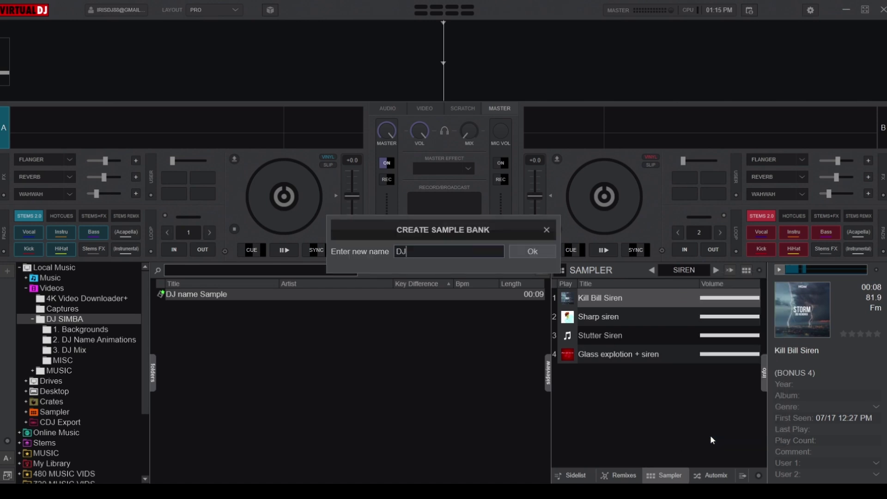
text(Brand)
click(536, 250)
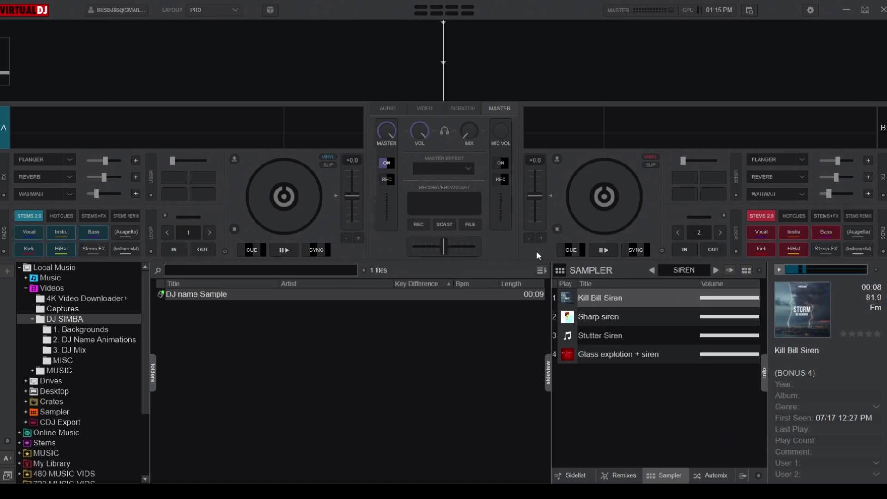
drag(198, 295, 609, 361)
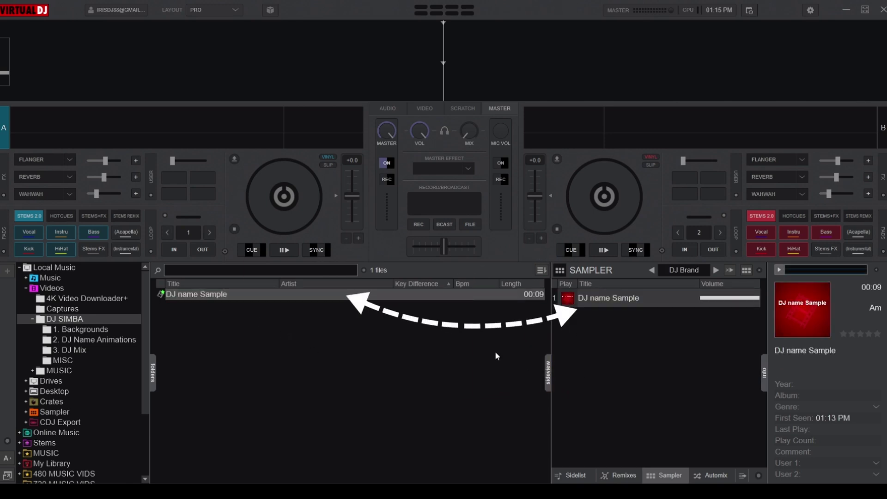